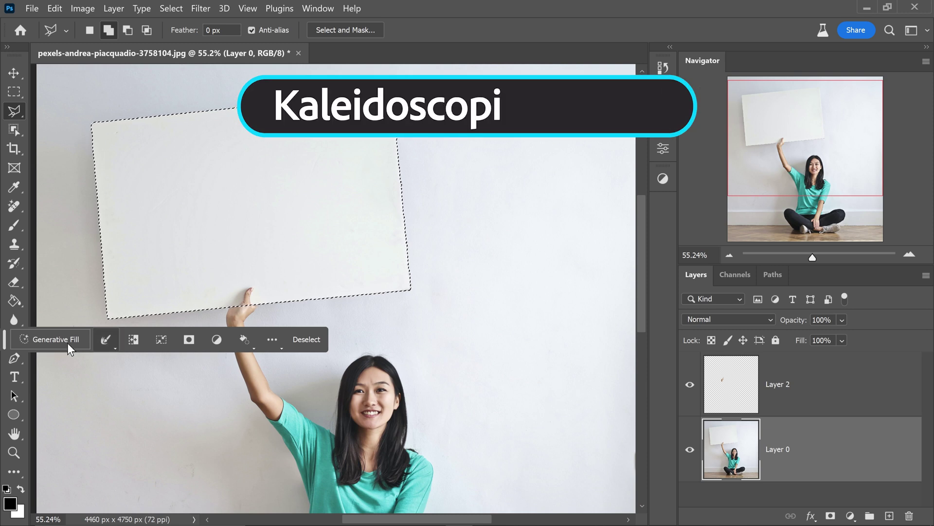
# Step: Generate a 'Kaleidoscopic Mosaic' fill on the board and compare the first three variations
pyautogui.click(67, 342)
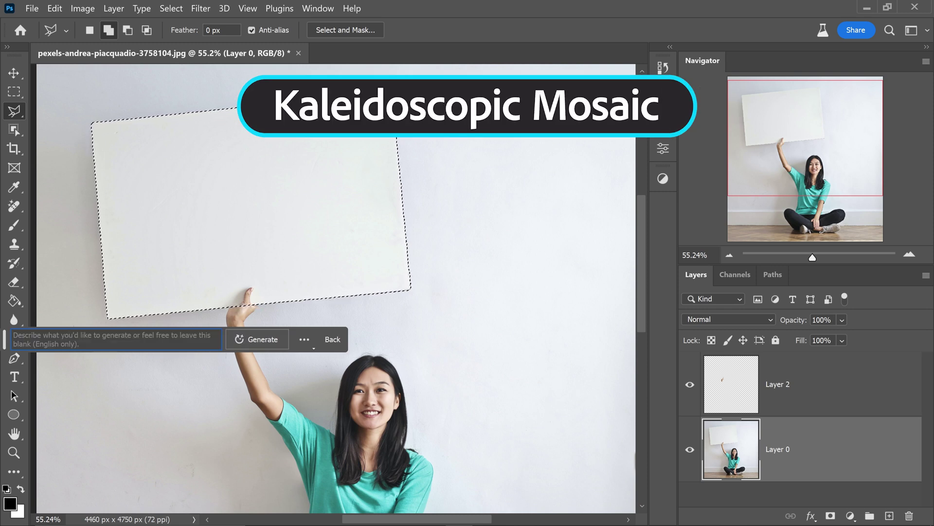
pyautogui.write('Kaleidoscopic Mosaic')
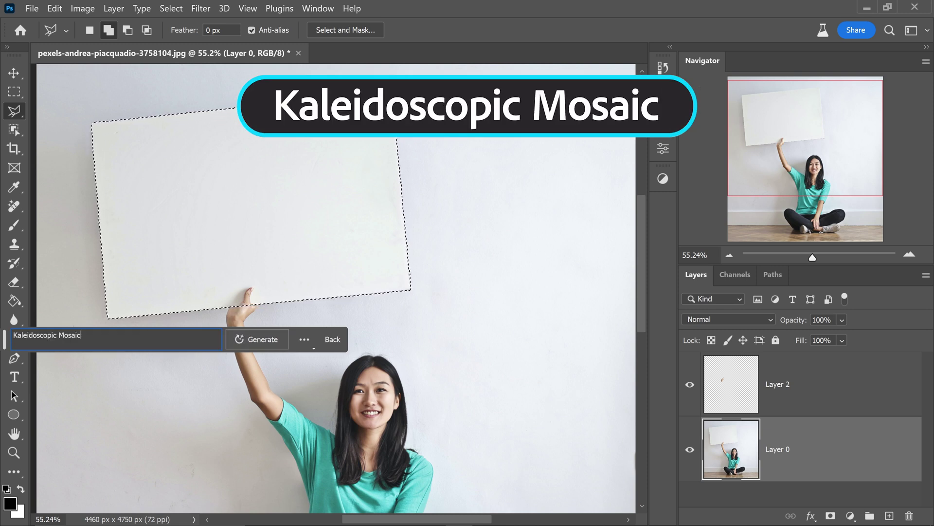
pyautogui.click(244, 338)
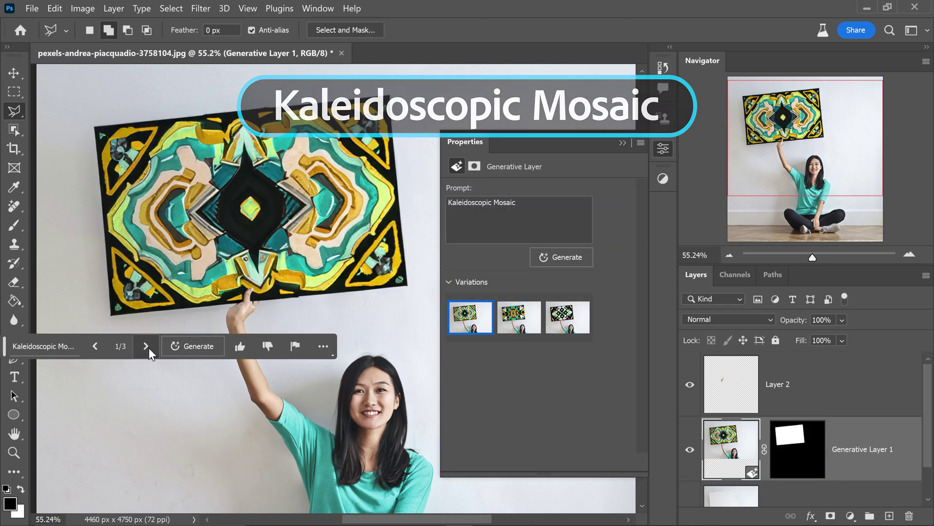
pyautogui.click(149, 347)
pyautogui.click(149, 347)
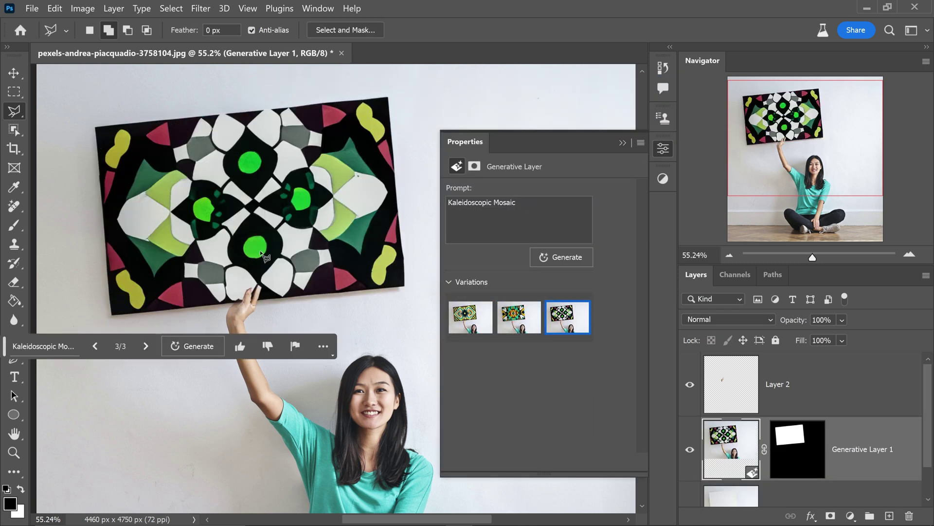
pyautogui.click(96, 346)
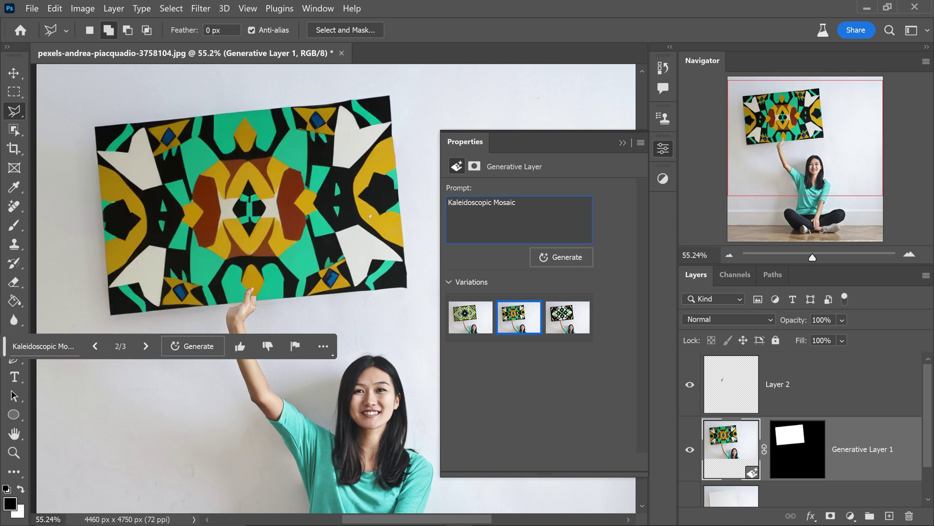
# Step: Add 'seamless abstract' to the prompt, regenerate, and move to the next variation
pyautogui.write('seamless ')
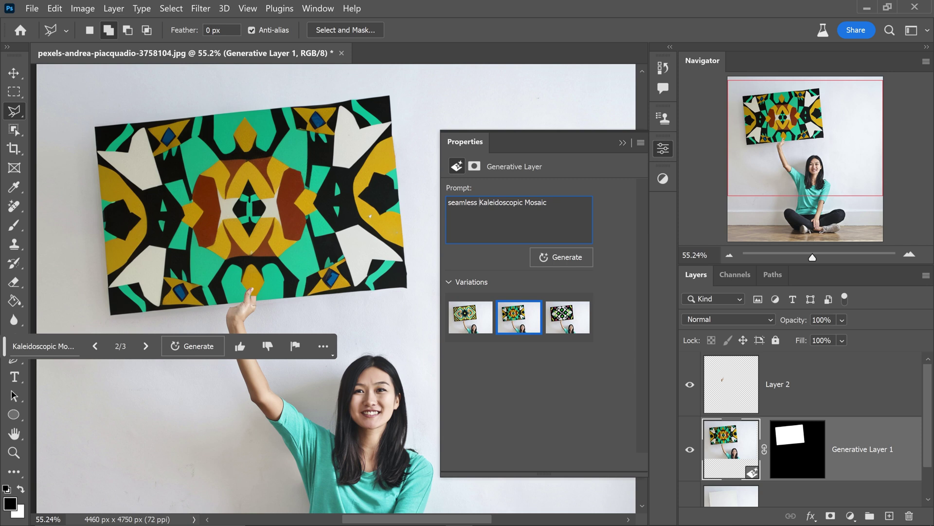
pyautogui.write('abstract')
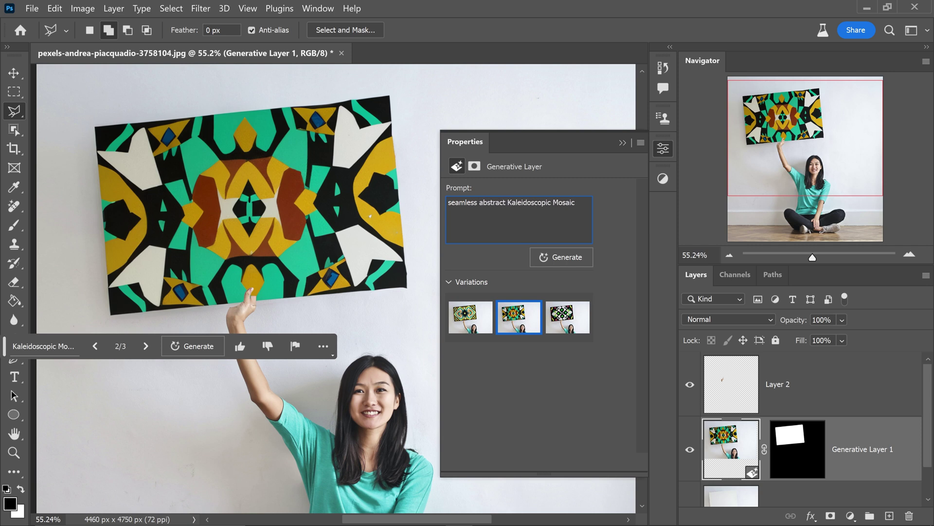
pyautogui.click(553, 256)
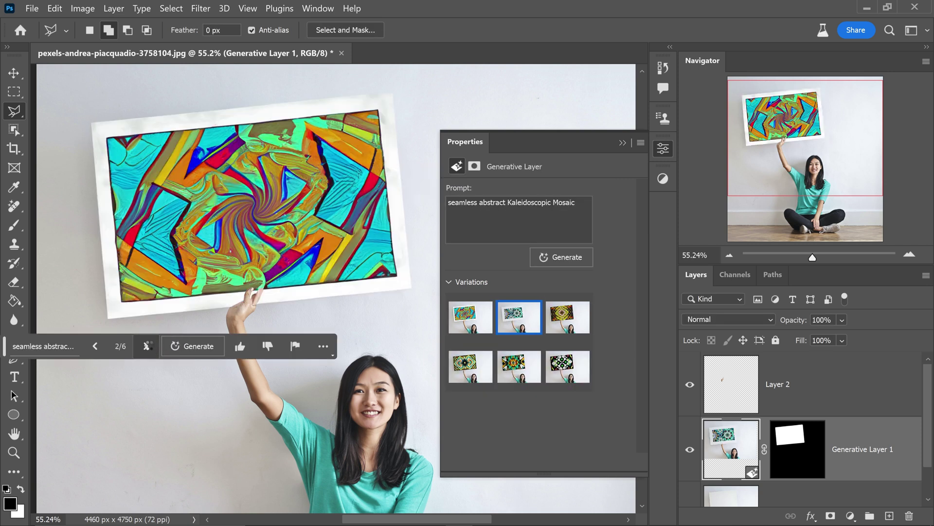
pyautogui.click(146, 345)
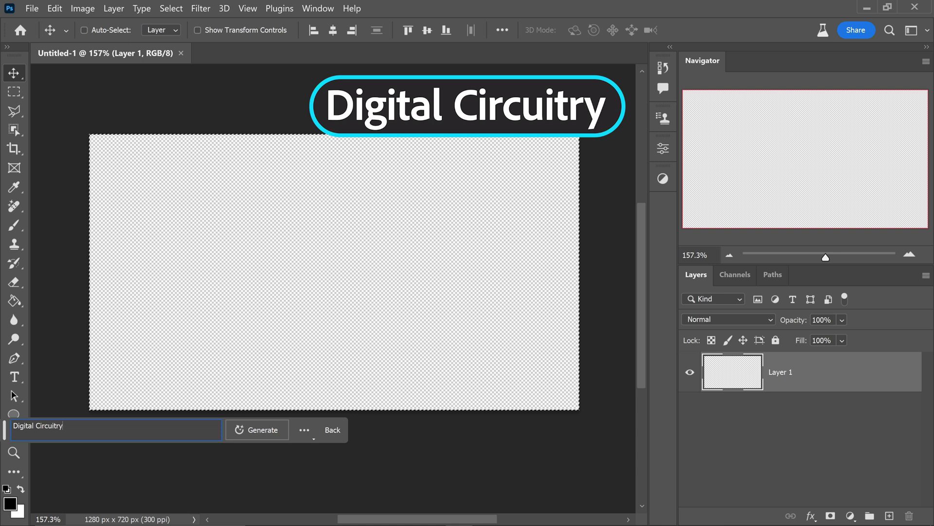
# Step: Generate a 'Digital Circuitry' background and browse its three variations
pyautogui.click(238, 429)
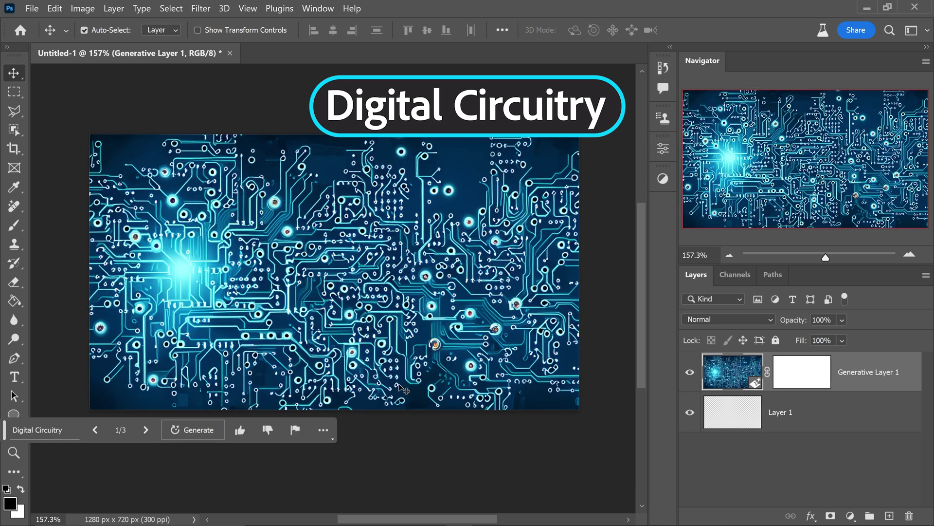
pyautogui.click(146, 430)
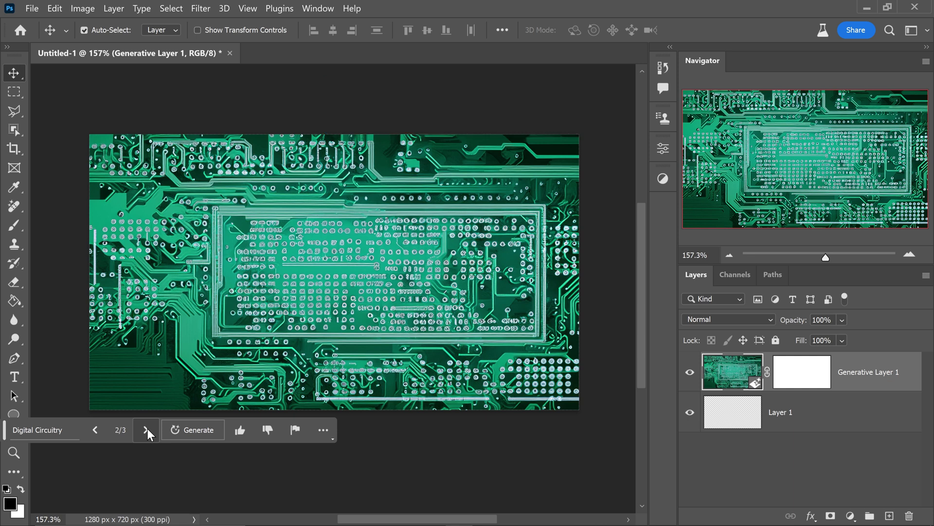
pyautogui.click(146, 429)
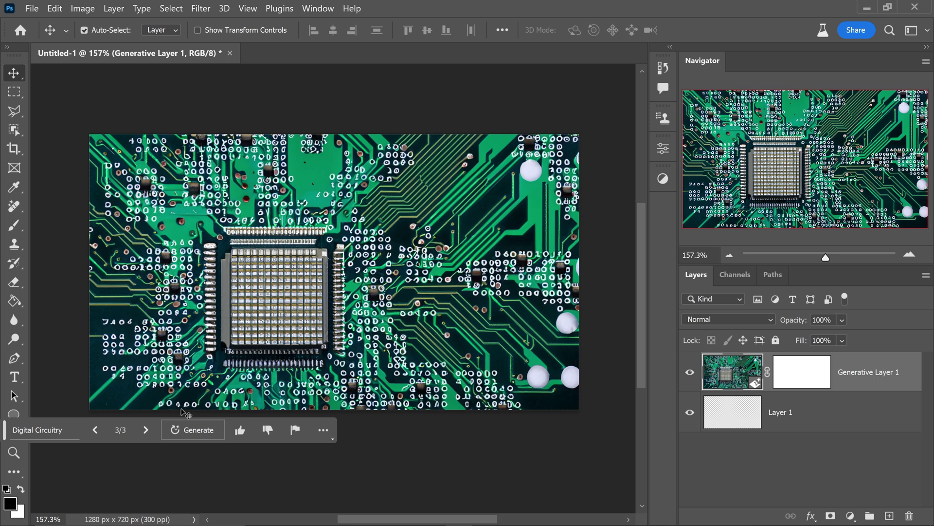
# Step: Extend the circuitry prompt, regenerate, and view the second new variation
pyautogui.click(69, 433)
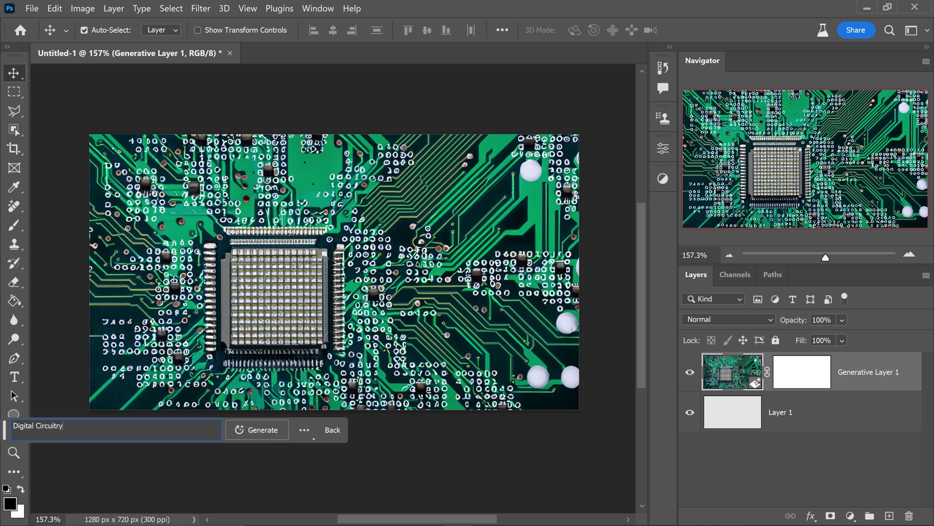
pyautogui.write(', spa')
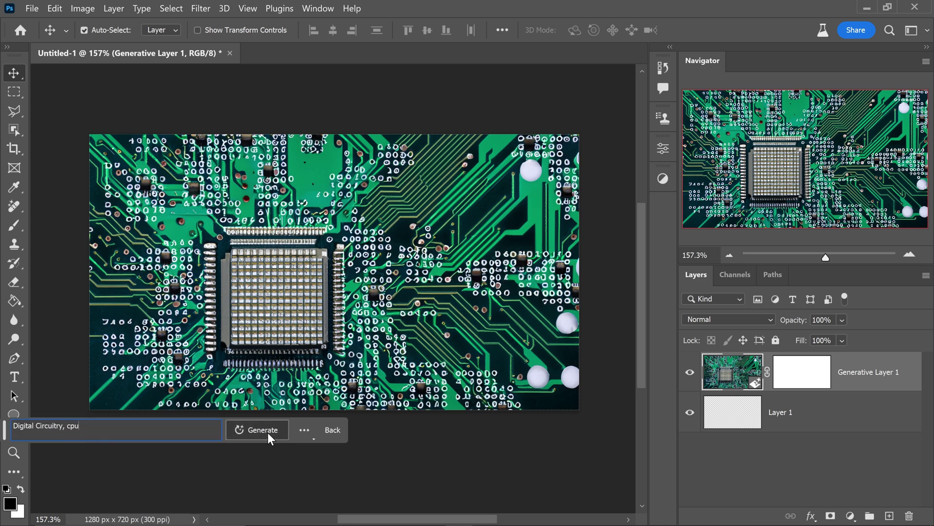
pyautogui.click(267, 432)
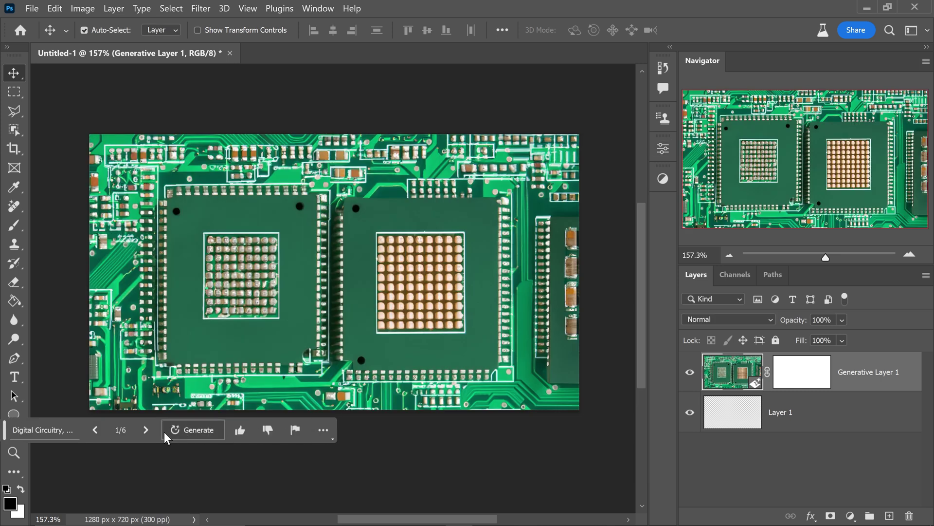
pyautogui.click(147, 431)
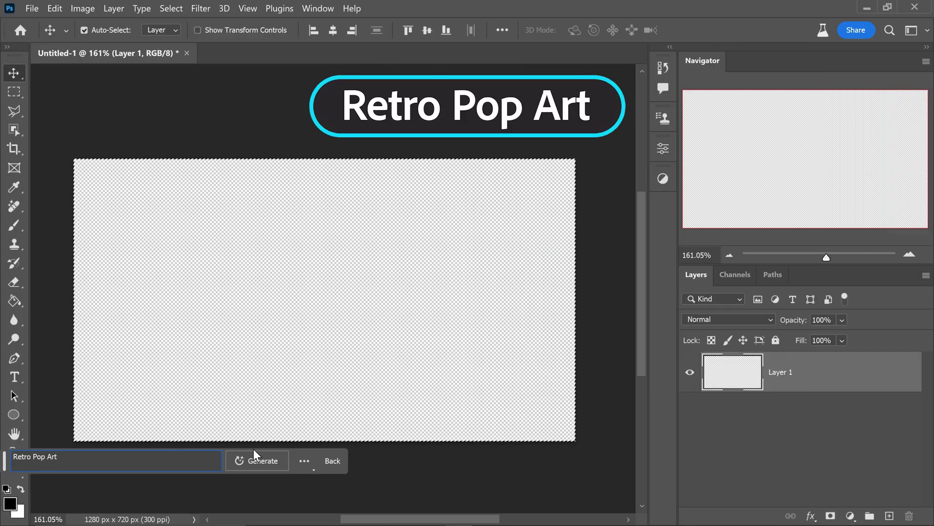
# Step: Generate a 'Retro Pop Art' background and browse its three variations
pyautogui.click(261, 458)
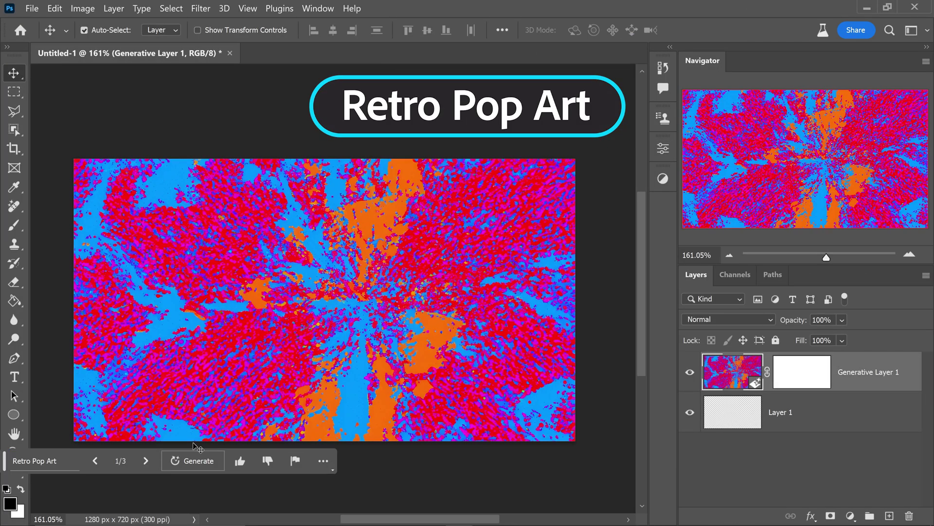
pyautogui.click(146, 460)
pyautogui.click(146, 461)
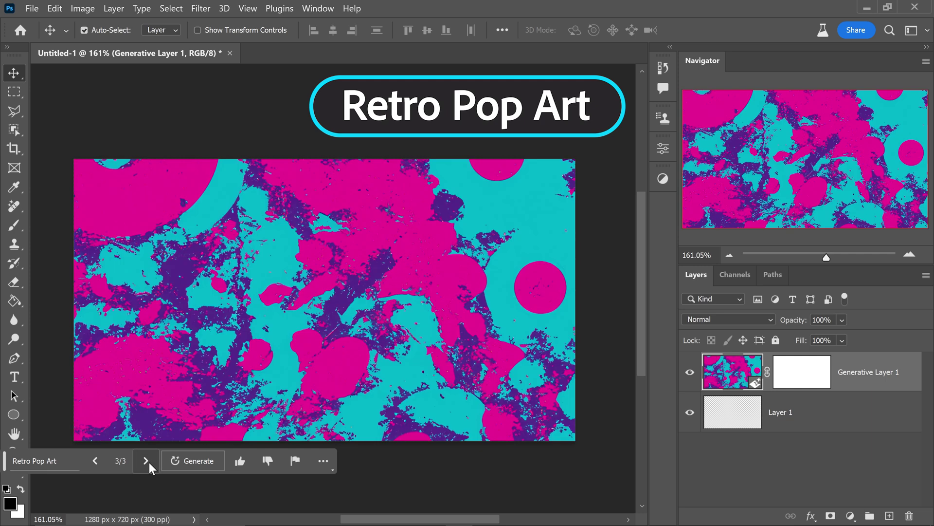
# Step: Add 'seamless abstract' to the pop art prompt and regenerate
pyautogui.click(19, 460)
pyautogui.write('seamless ')
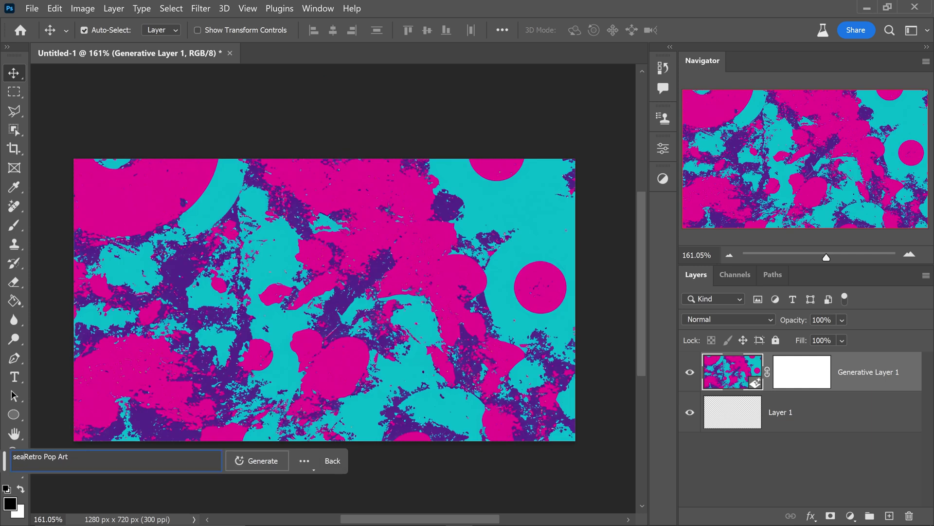
pyautogui.write('abstract')
pyautogui.click(254, 463)
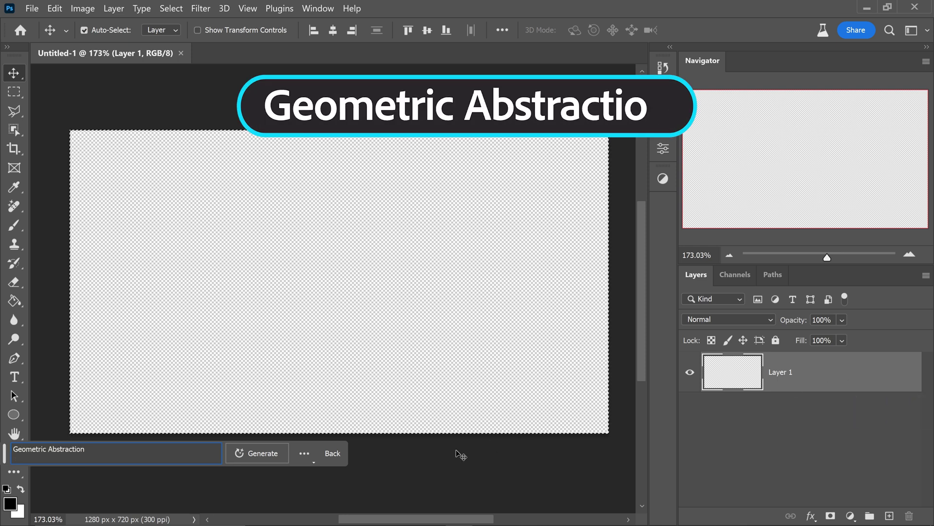
# Step: Generate a 'Geometric Abstraction' background and browse its three variations
pyautogui.click(255, 453)
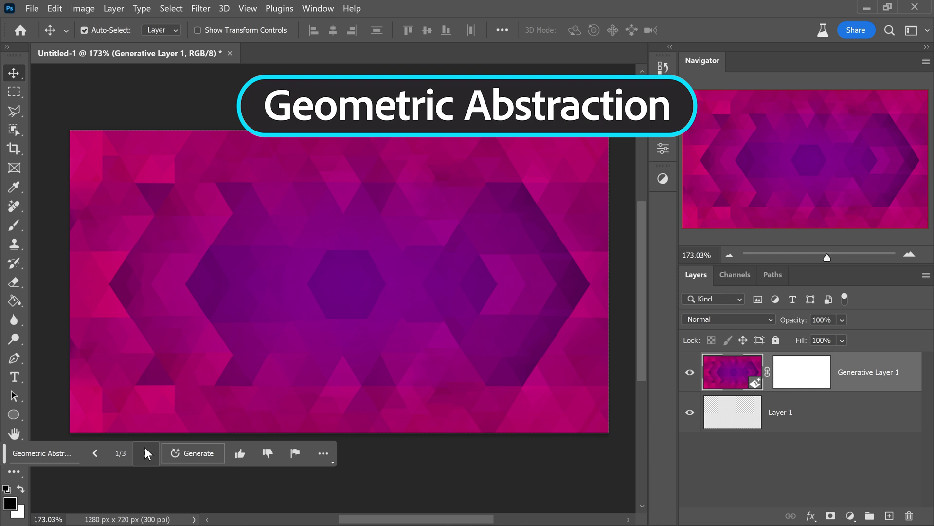
pyautogui.click(145, 449)
pyautogui.click(144, 448)
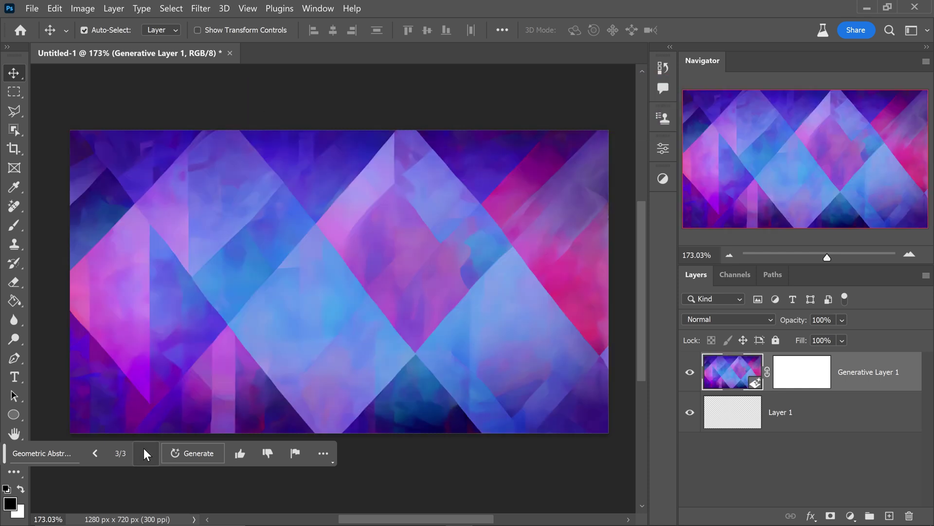
# Step: Add 'blue and purple' to the geometric prompt, regenerate, and view the next variation
pyautogui.click(144, 448)
pyautogui.write(', blue and ')
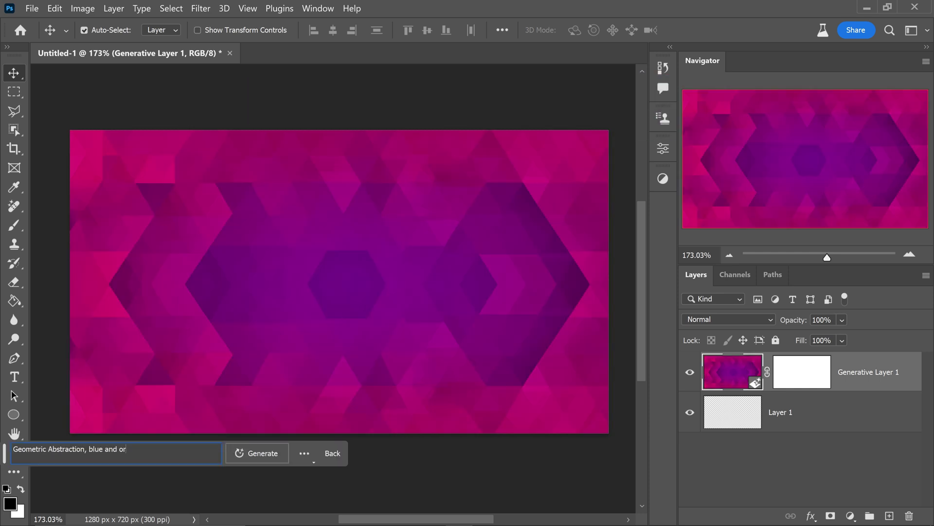
pyautogui.write('purple')
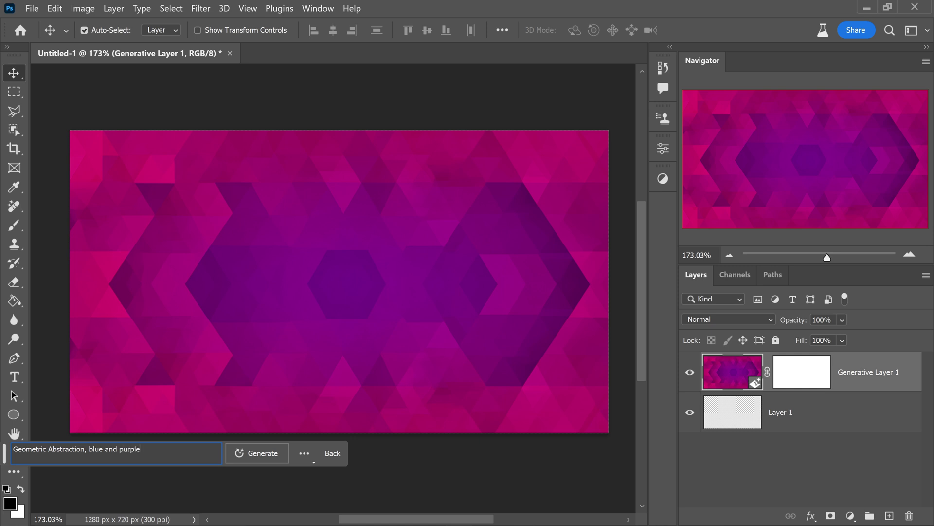
pyautogui.click(249, 454)
pyautogui.click(146, 453)
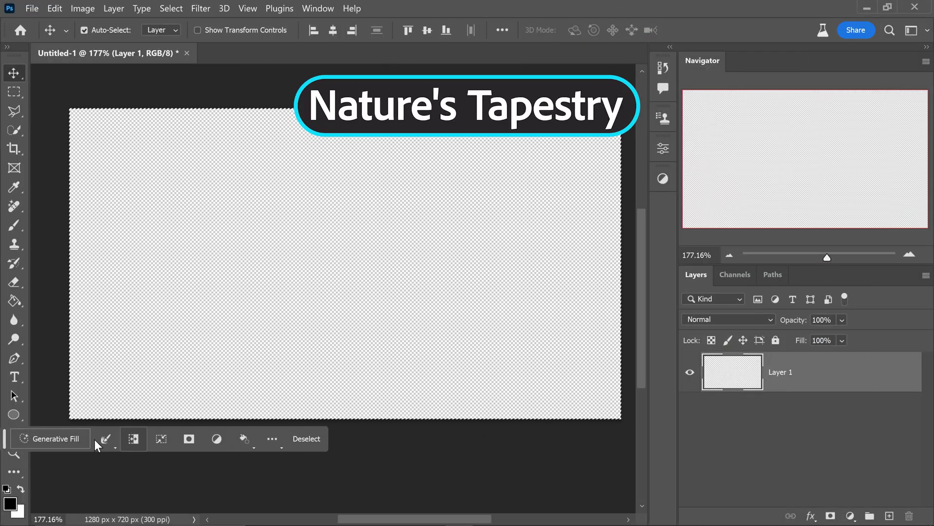
# Step: Generate 'Nature's Tapestry' leaf backgrounds, return to the purple leaves, then regenerate with 'roses'
pyautogui.click(50, 438)
pyautogui.write("Nature's Tapestry")
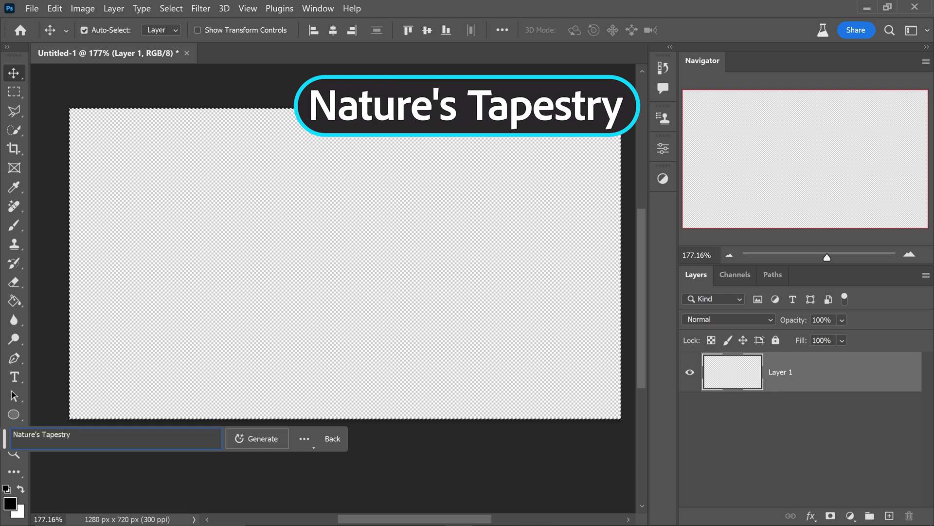
pyautogui.click(252, 439)
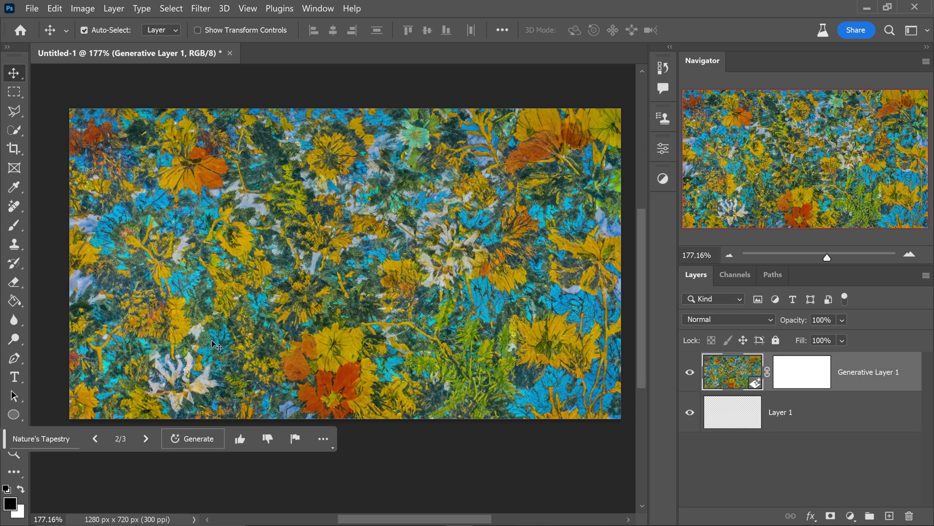
pyautogui.click(145, 439)
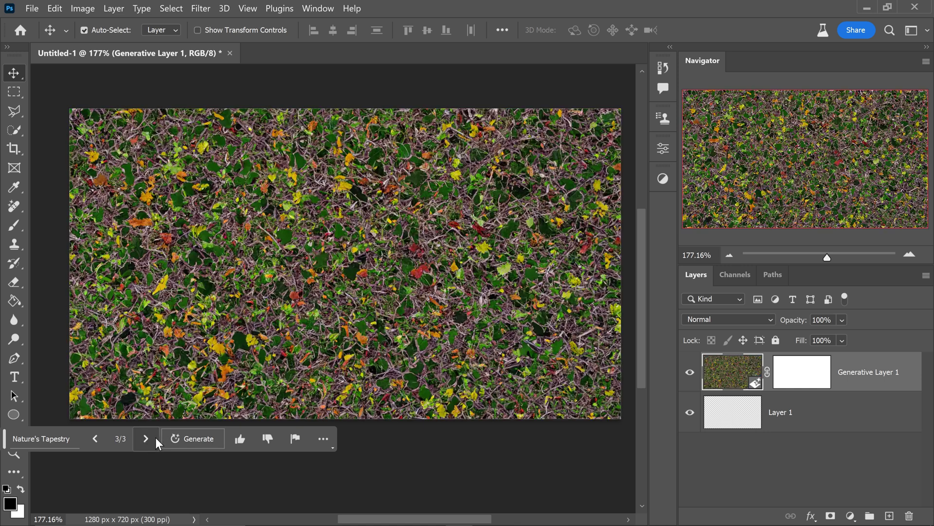
pyautogui.click(96, 438)
pyautogui.click(100, 438)
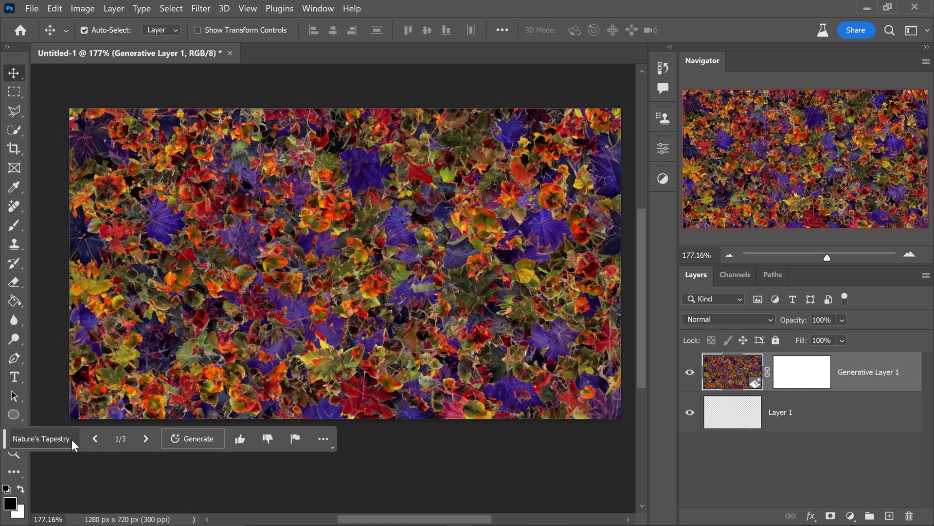
pyautogui.click(68, 439)
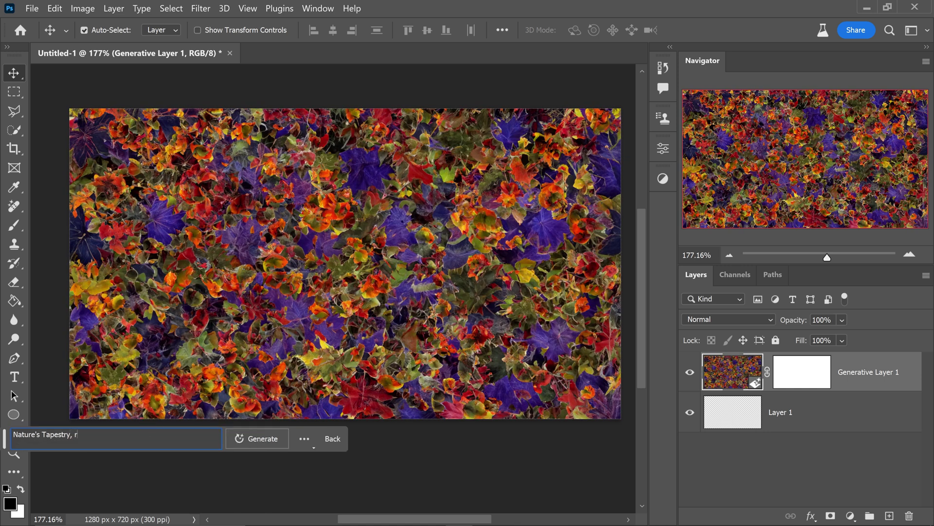
pyautogui.click(257, 438)
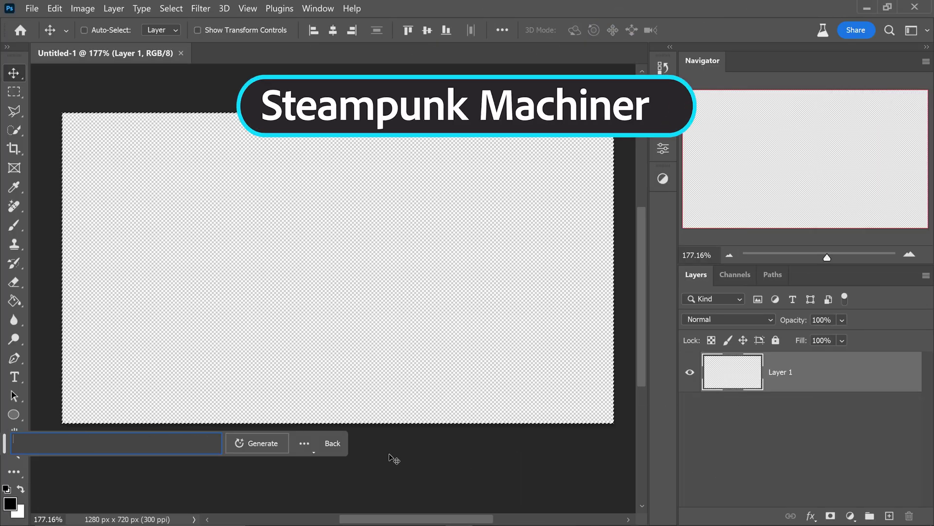
# Step: Generate a 'Steampunk Machinery' background and step through to the sepia variation
pyautogui.write('Steampunk Machinery')
pyautogui.click(266, 445)
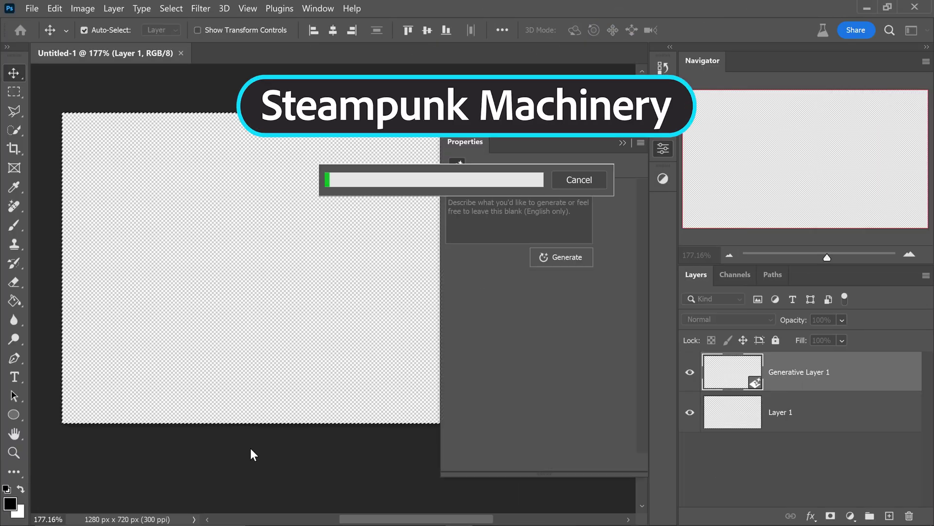
pyautogui.click(623, 143)
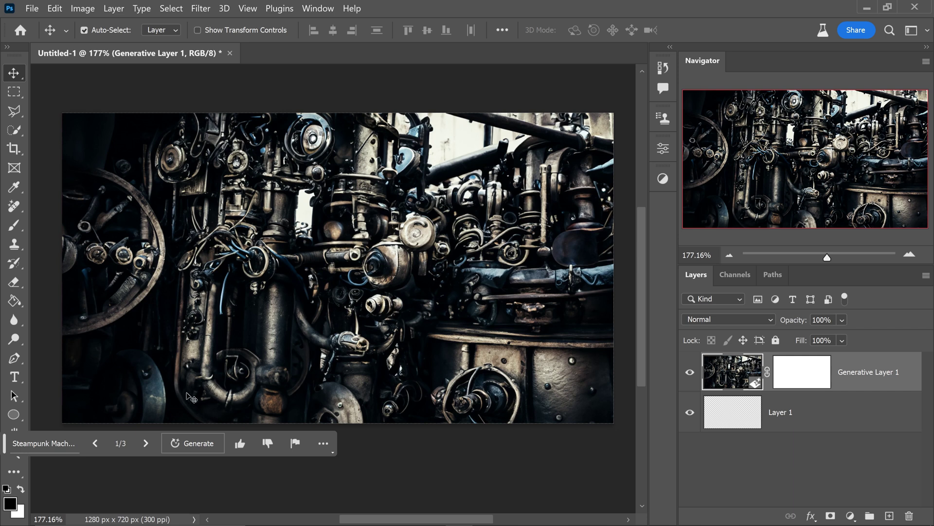
pyautogui.click(144, 444)
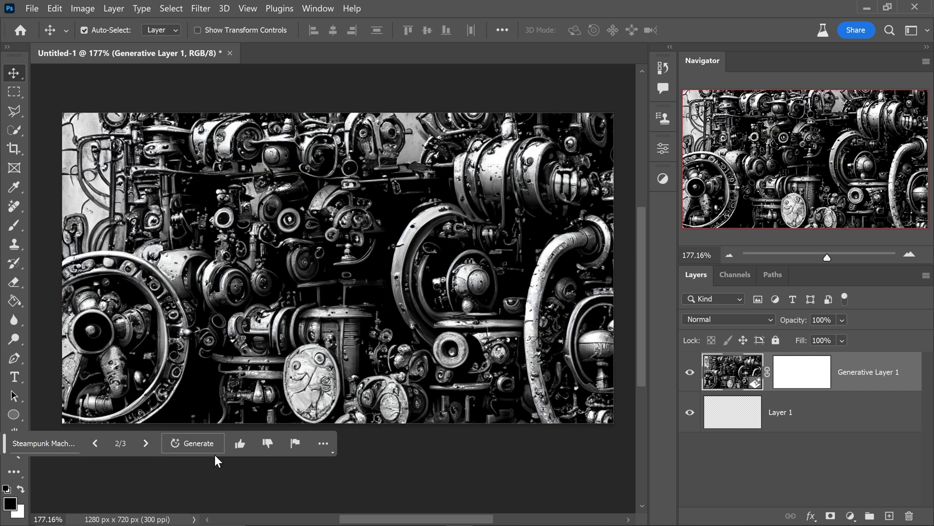
pyautogui.click(146, 443)
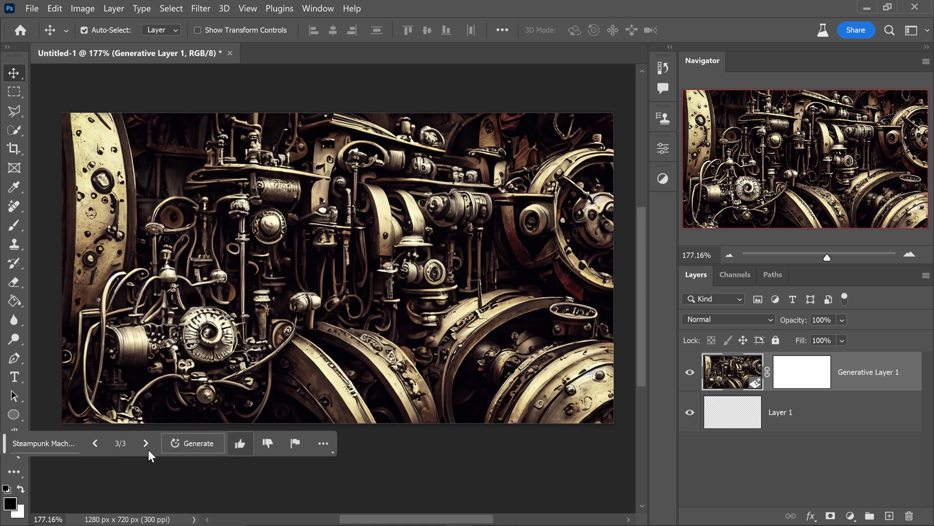
pyautogui.click(51, 443)
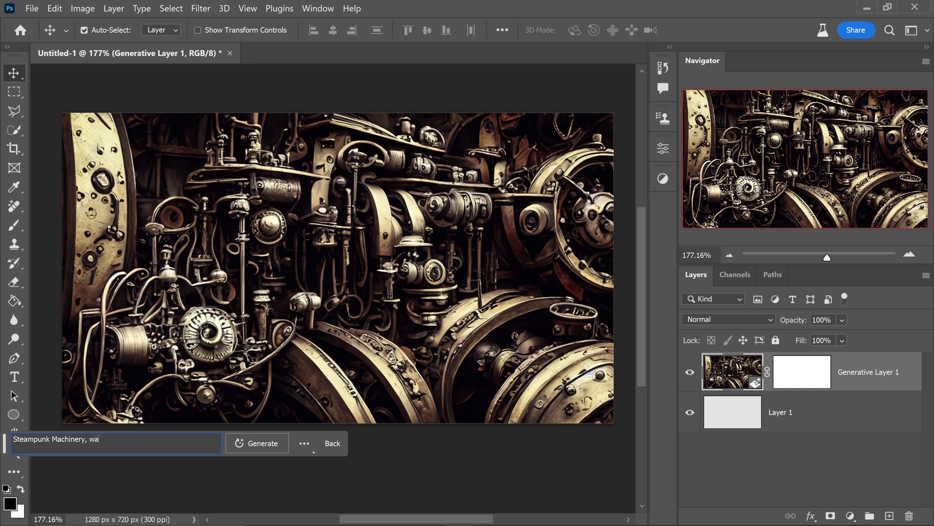
# Step: Regenerate with the refined steampunk prompt and settle on the first watch-and-gear variation
pyautogui.click(241, 445)
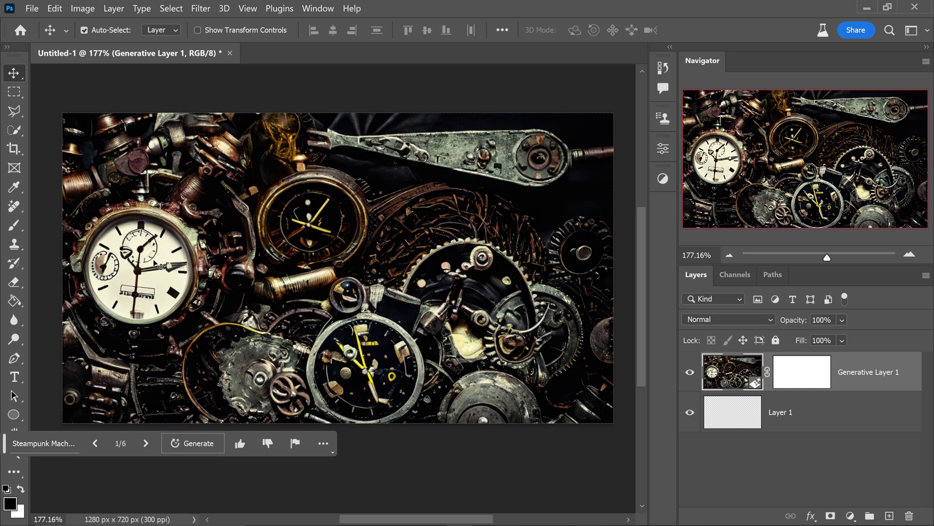
pyautogui.click(141, 448)
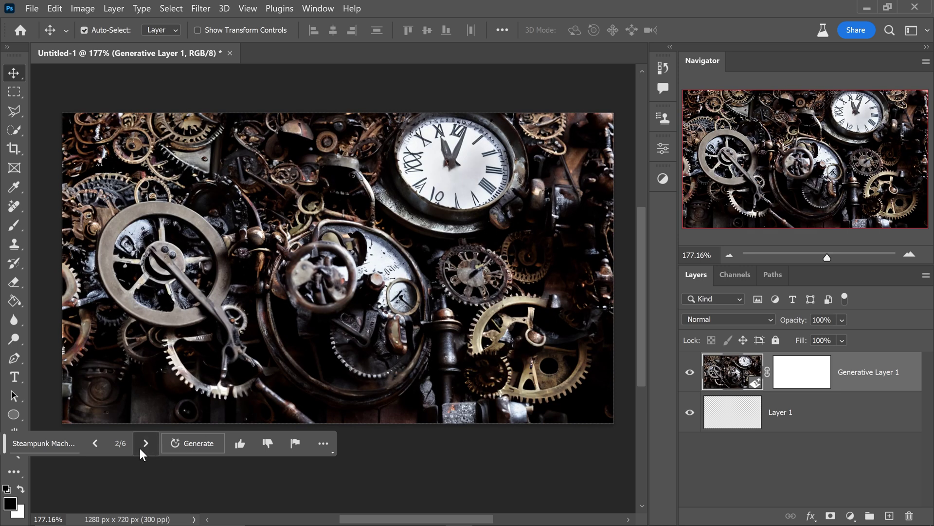
pyautogui.click(140, 450)
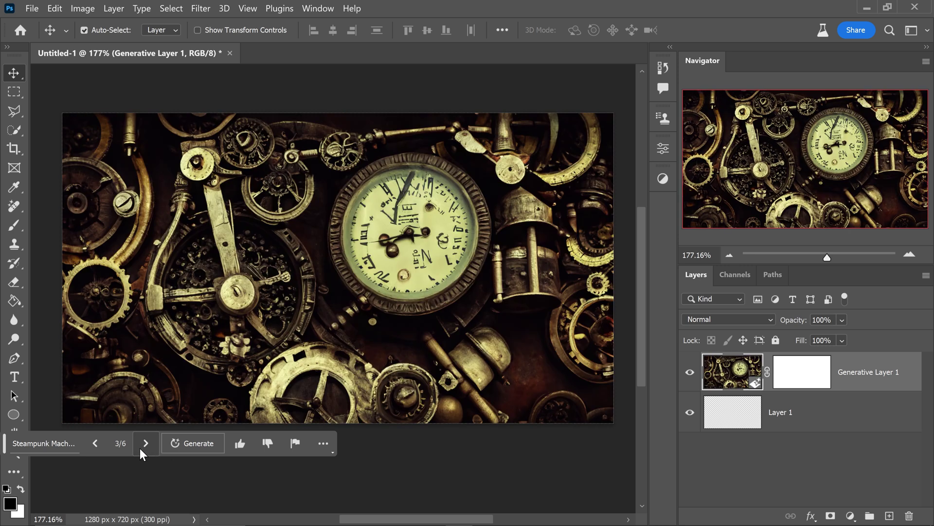
pyautogui.click(96, 443)
pyautogui.click(96, 444)
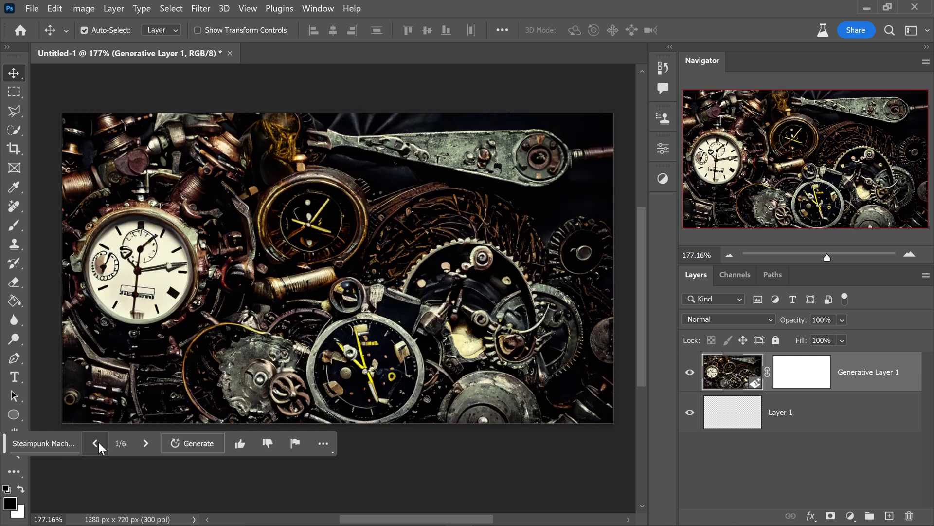
pyautogui.click(43, 443)
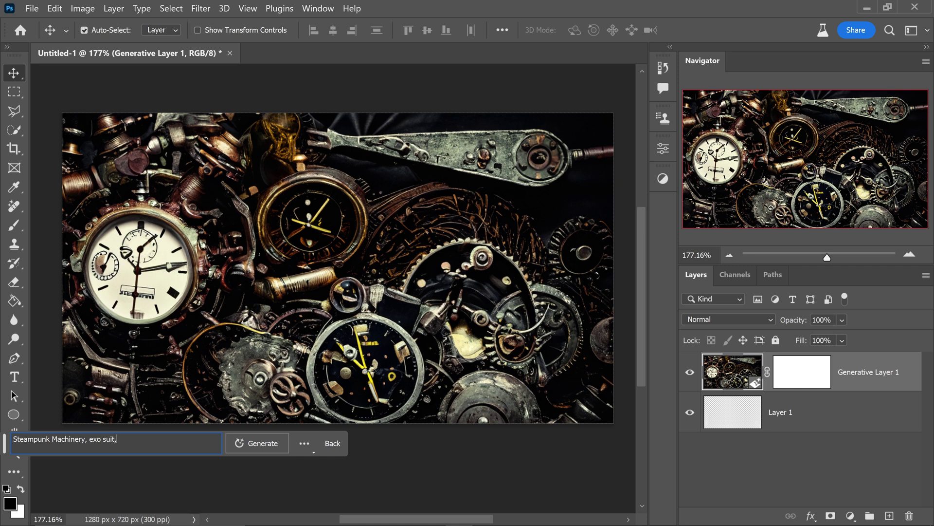
# Step: Generate 'exo suit' steampunk variations and view the robot and bearded-man results
pyautogui.click(261, 442)
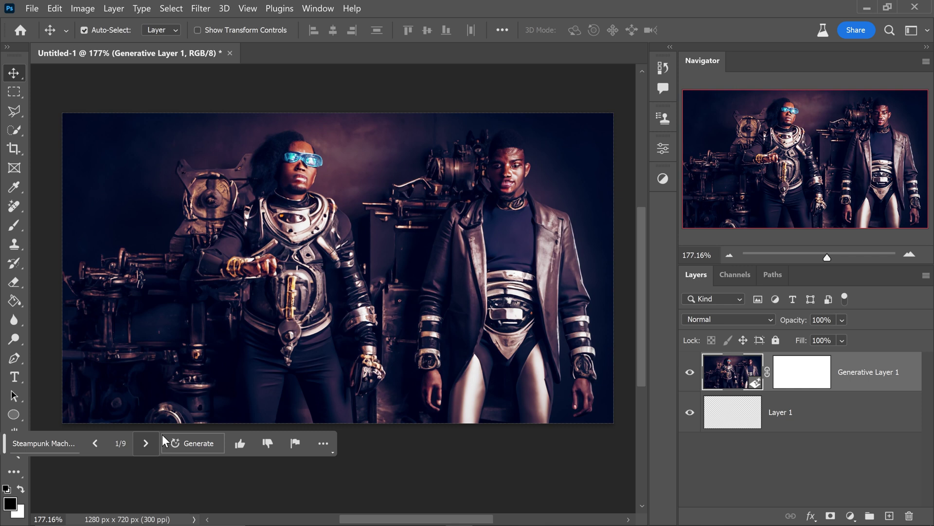
pyautogui.click(145, 443)
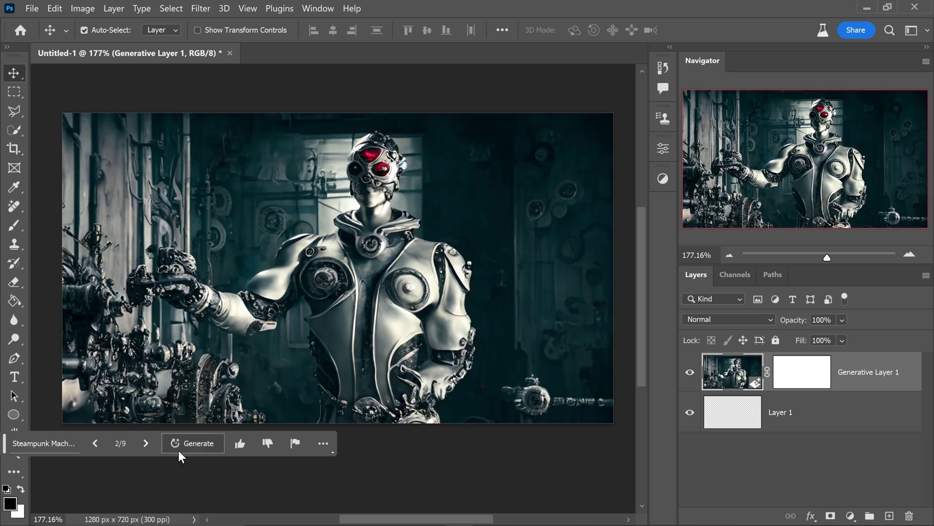
pyautogui.click(143, 443)
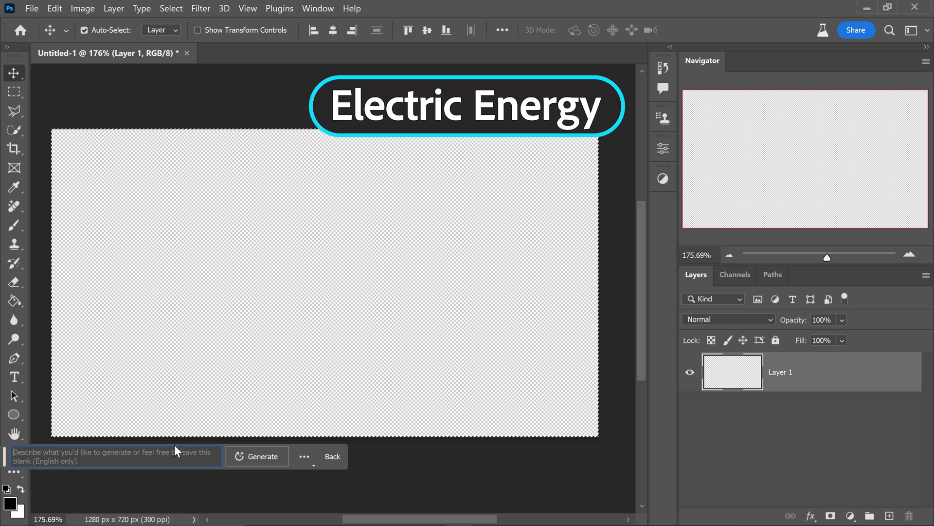
# Step: Generate 'electric energy, blue, glowing' and browse its three lightning variations
pyautogui.write('electric energy, blue, glowing')
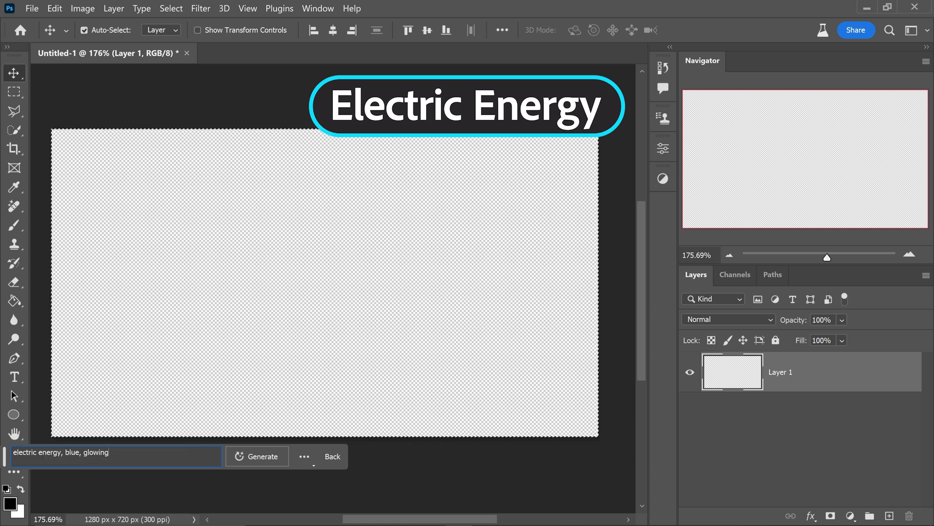
pyautogui.click(252, 460)
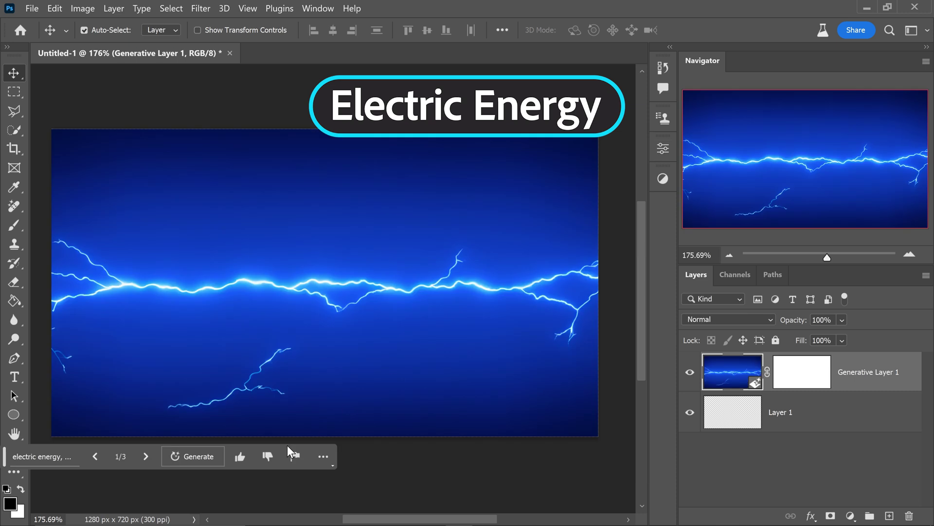
pyautogui.click(150, 456)
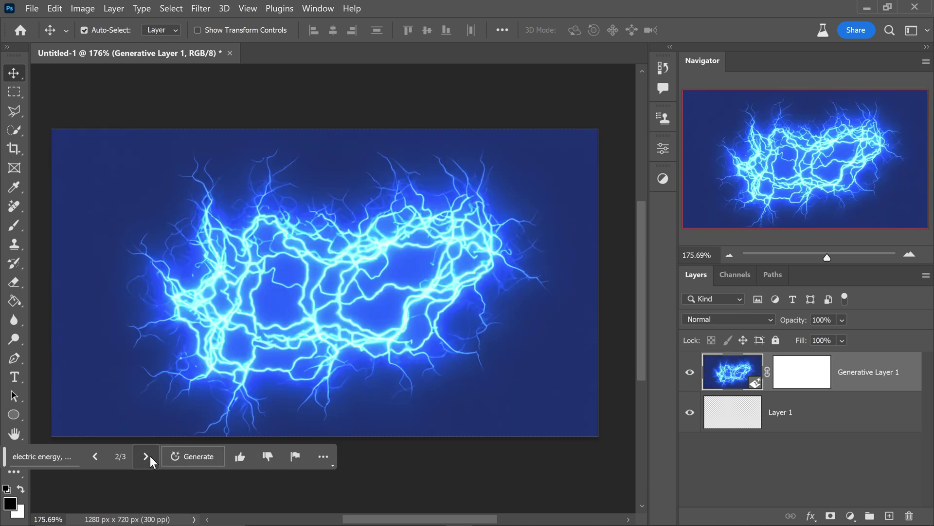
pyautogui.click(144, 458)
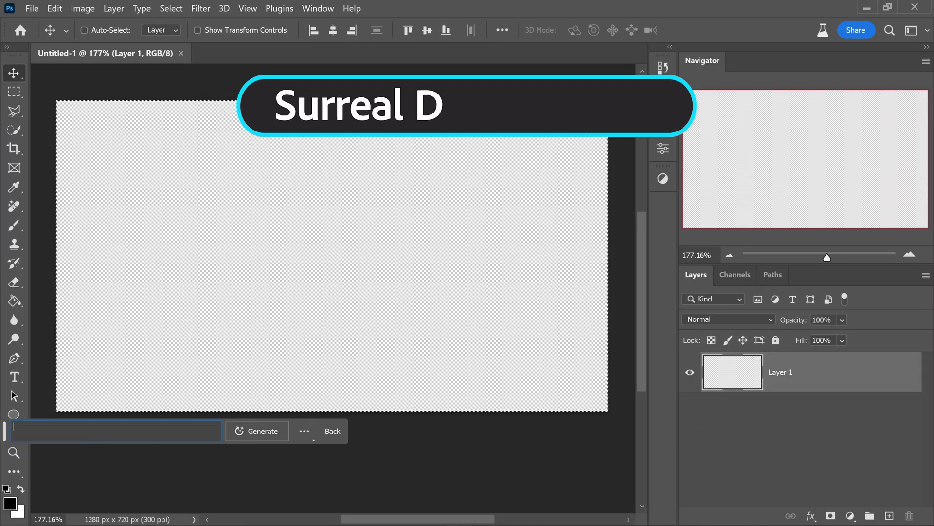
# Step: Generate 'Surreal Dreamscapes' and step through its three variations to the glowing swirl
pyautogui.write('Surreal Dreamscapes')
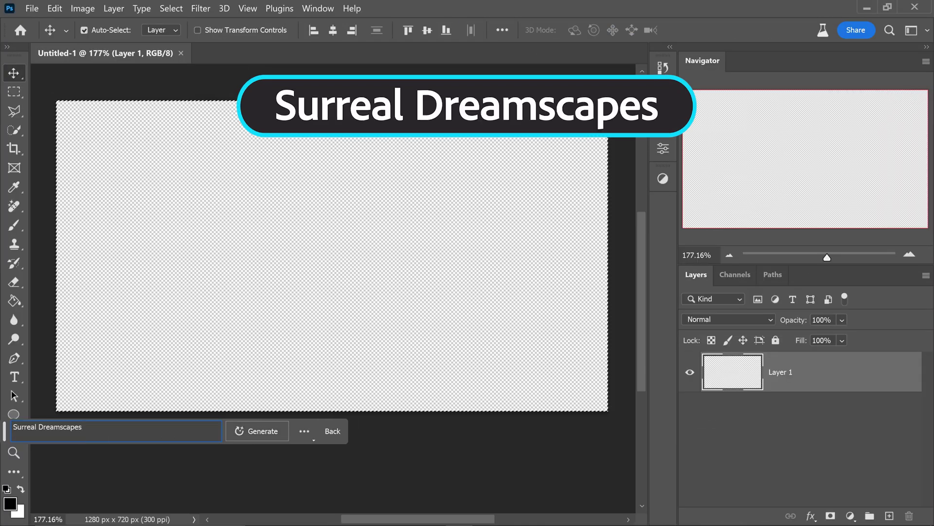
pyautogui.click(270, 434)
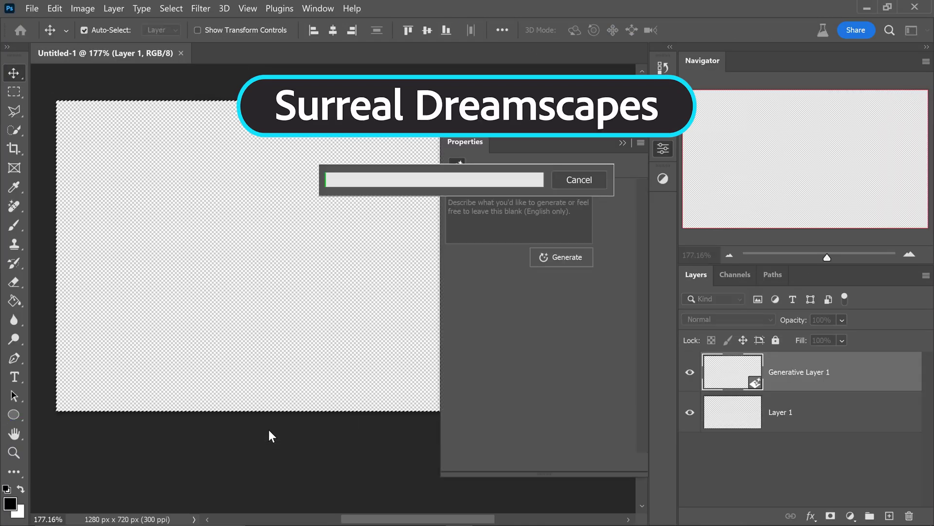
pyautogui.click(623, 143)
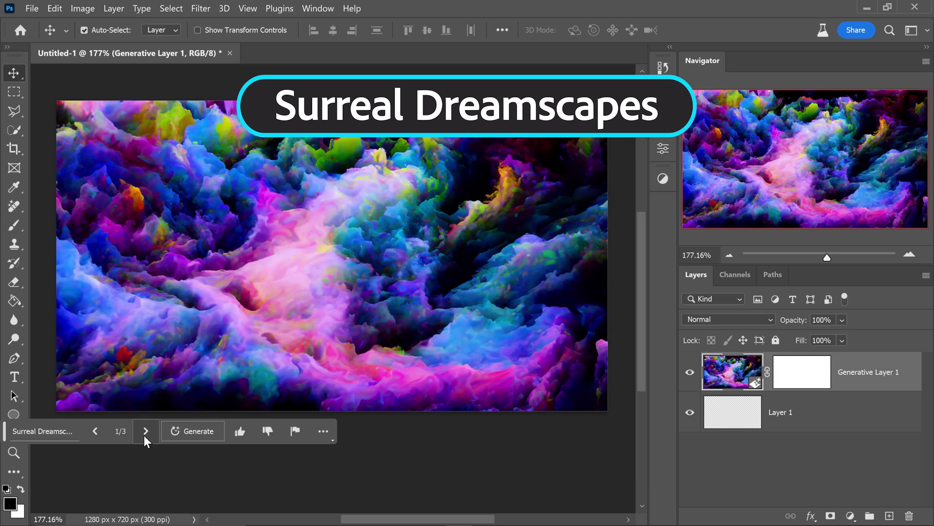
pyautogui.click(144, 434)
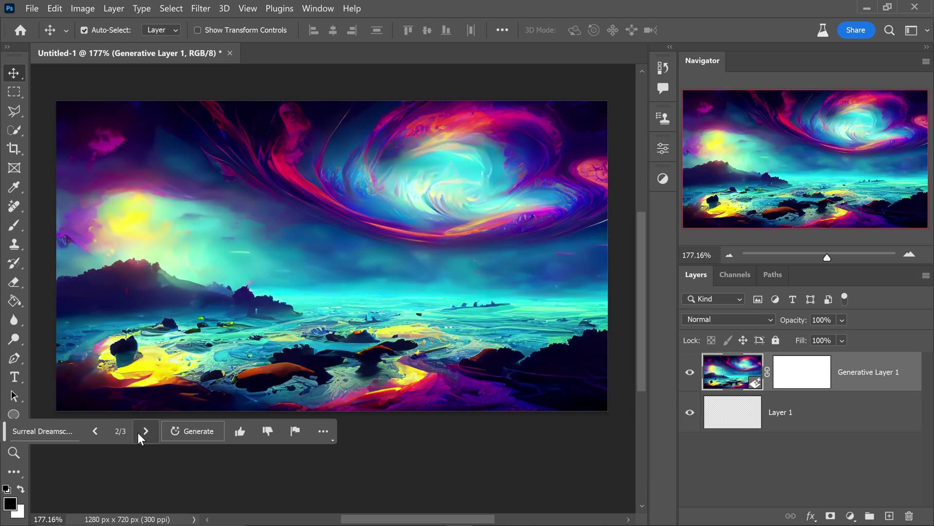
pyautogui.click(145, 431)
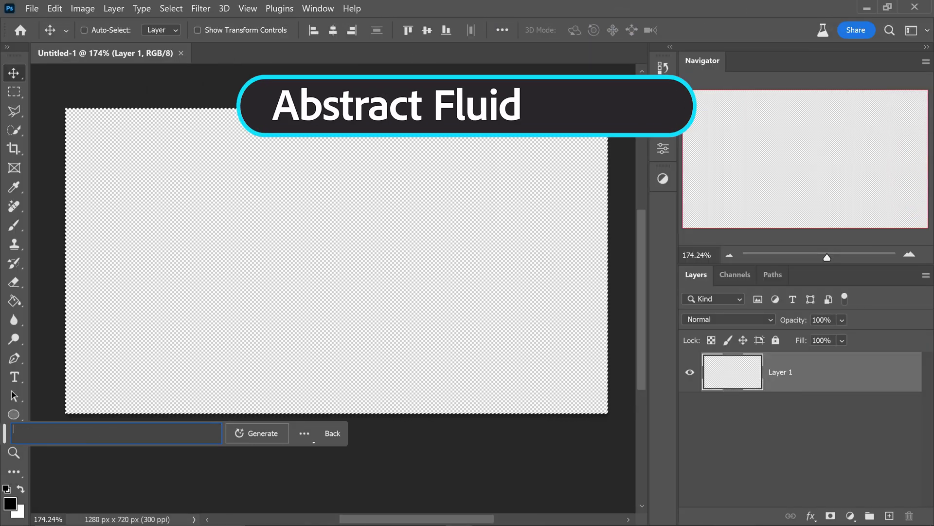
# Step: Generate 'Abstract Fluid Motion' backgrounds and browse to the purple-blue third variation
pyautogui.write('Abstract Fluid Motion')
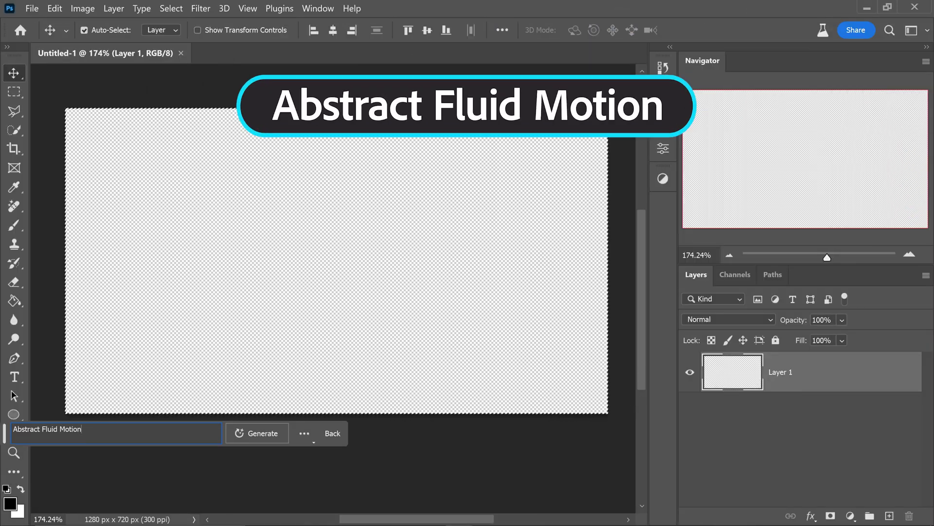
pyautogui.click(261, 435)
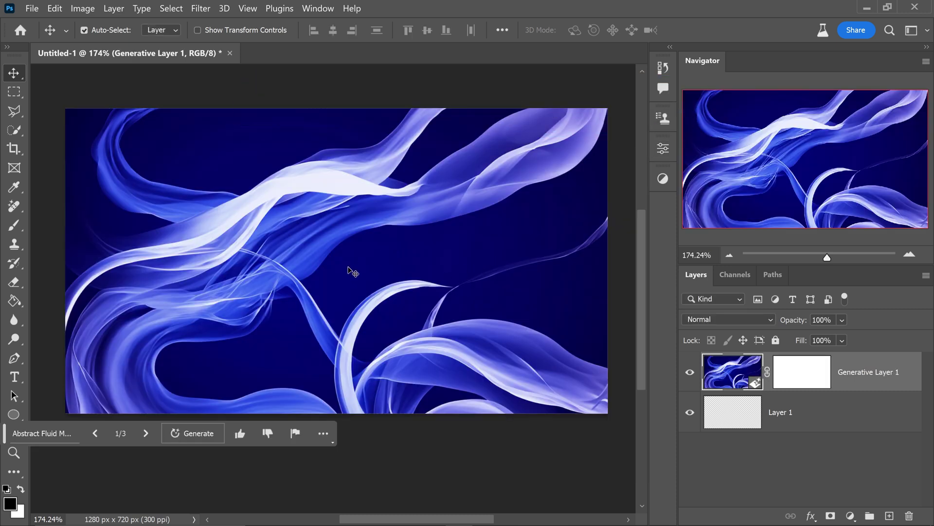
pyautogui.click(146, 433)
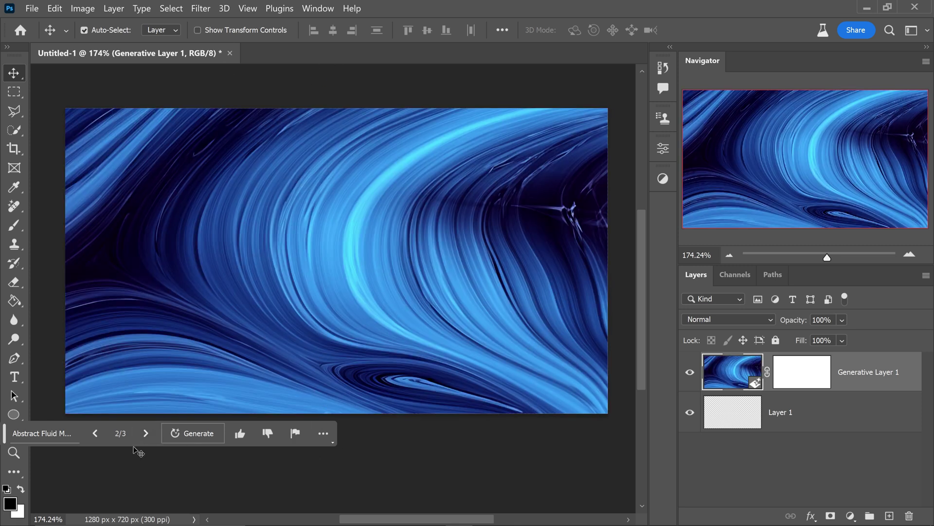
pyautogui.click(147, 432)
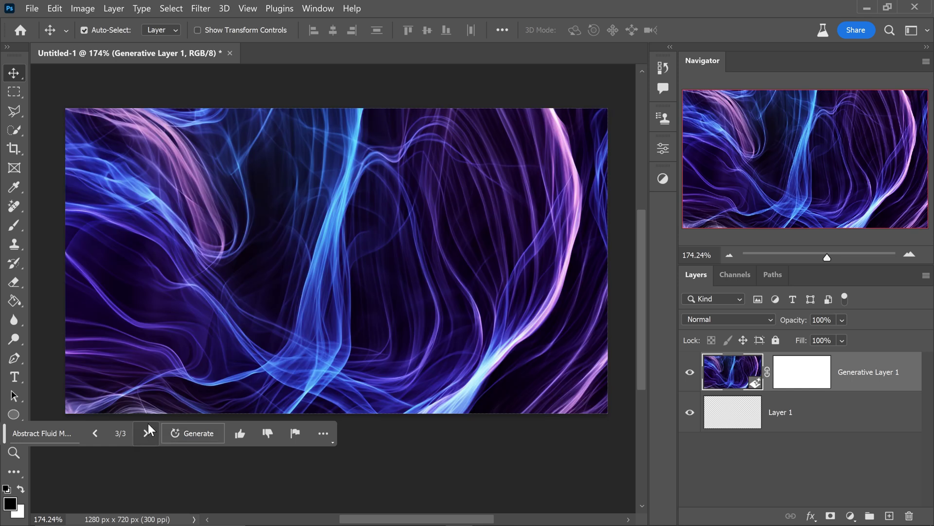
pyautogui.click(69, 435)
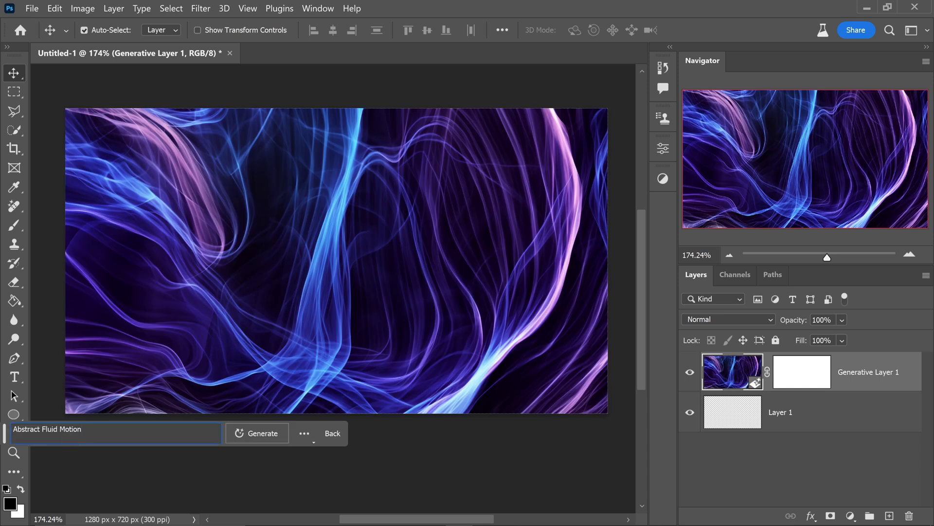
# Step: Regenerate with the prompt 'Abstract Fluid Motion, orange' and browse the orange swirl variations
pyautogui.write(',')
pyautogui.write('orange')
pyautogui.click(248, 436)
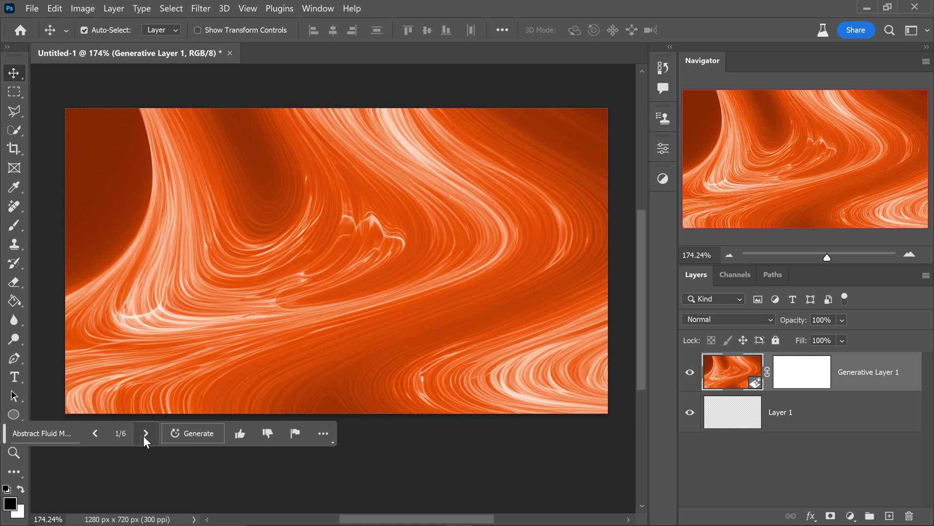
pyautogui.click(145, 435)
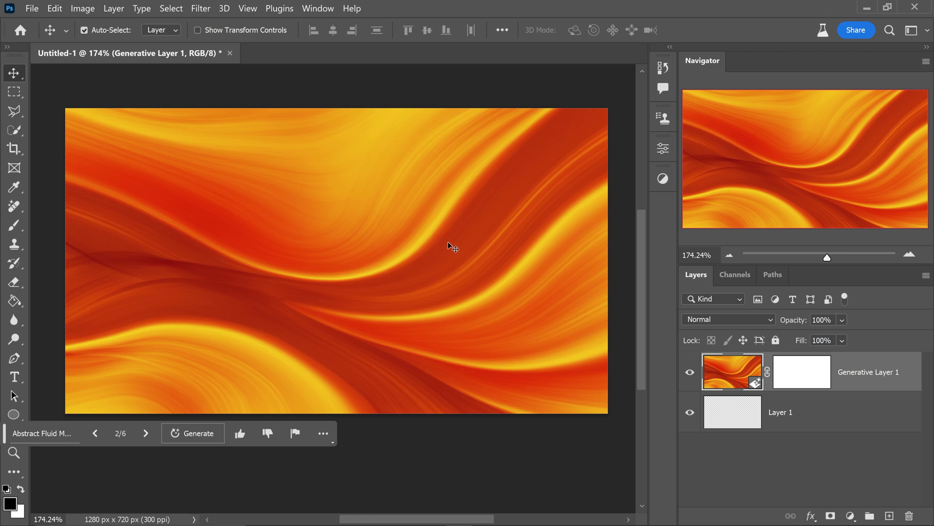
pyautogui.click(152, 436)
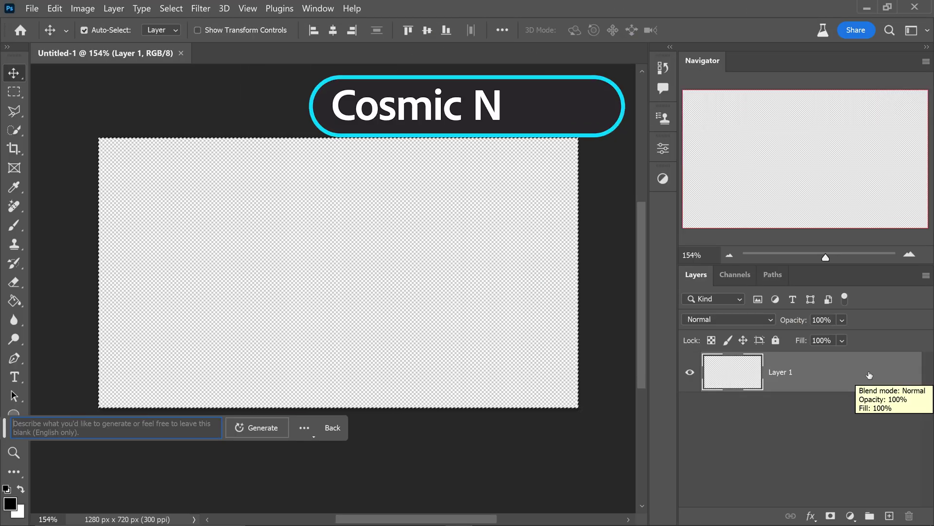
# Step: Paste and generate the 'Cosmic Nebula' prompt, viewing all three starfield variations
pyautogui.write('Cosmic Nebula')
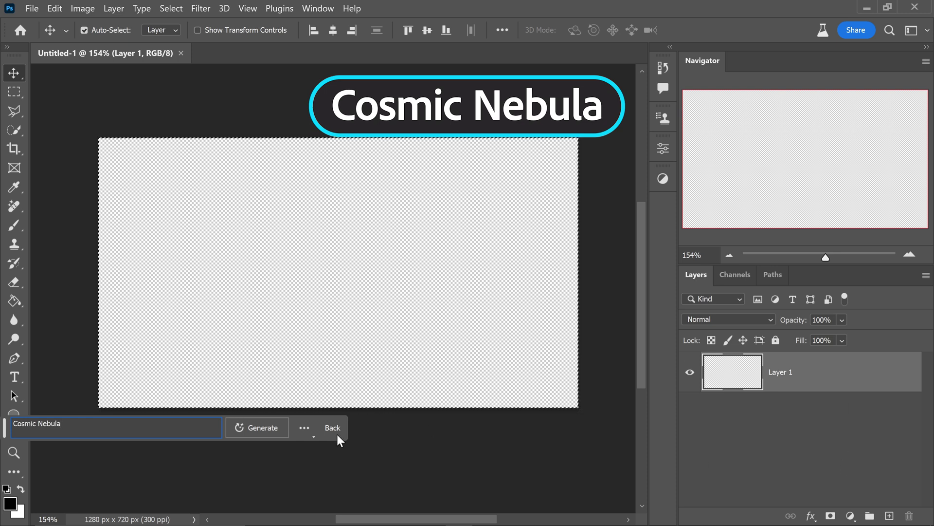
pyautogui.click(262, 426)
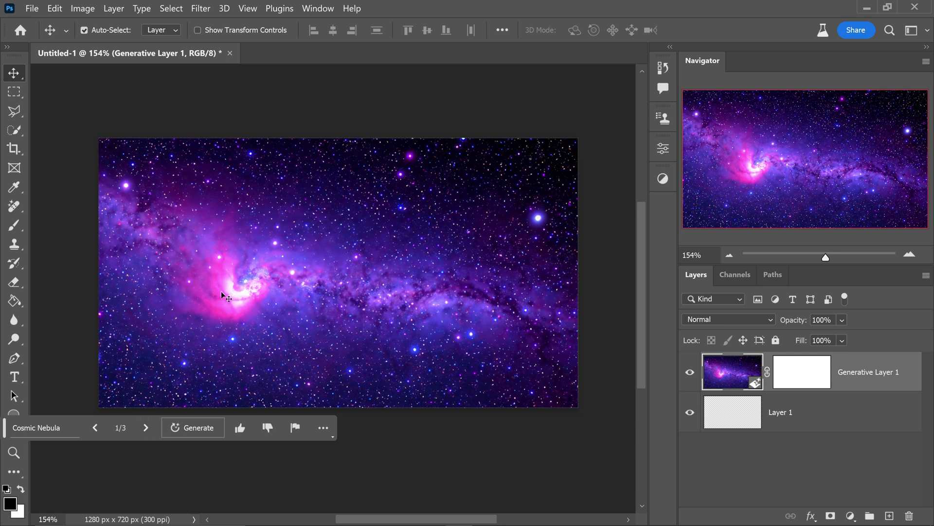
pyautogui.click(146, 427)
pyautogui.click(146, 428)
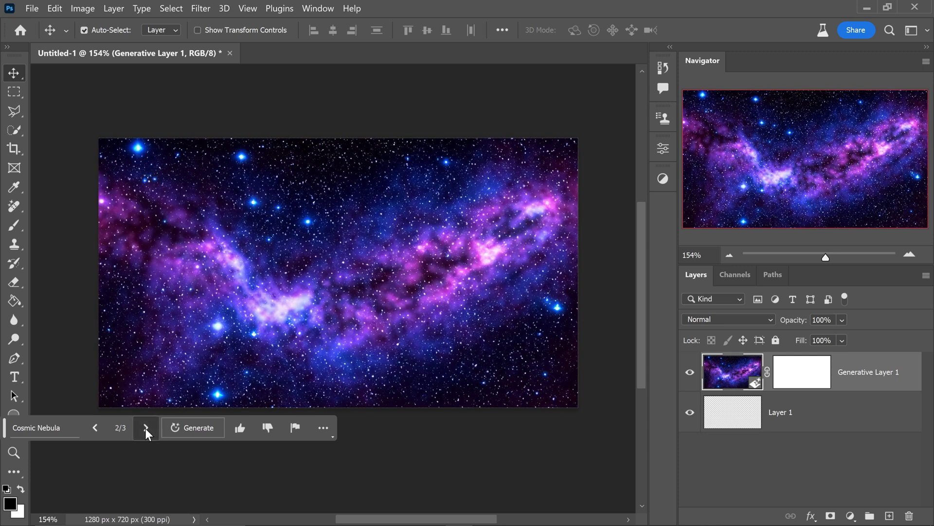
# Step: Extend the prompt to 'Cosmic Nebula, rocket space'
pyautogui.click(145, 428)
pyautogui.click(44, 427)
pyautogui.write(', rocke')
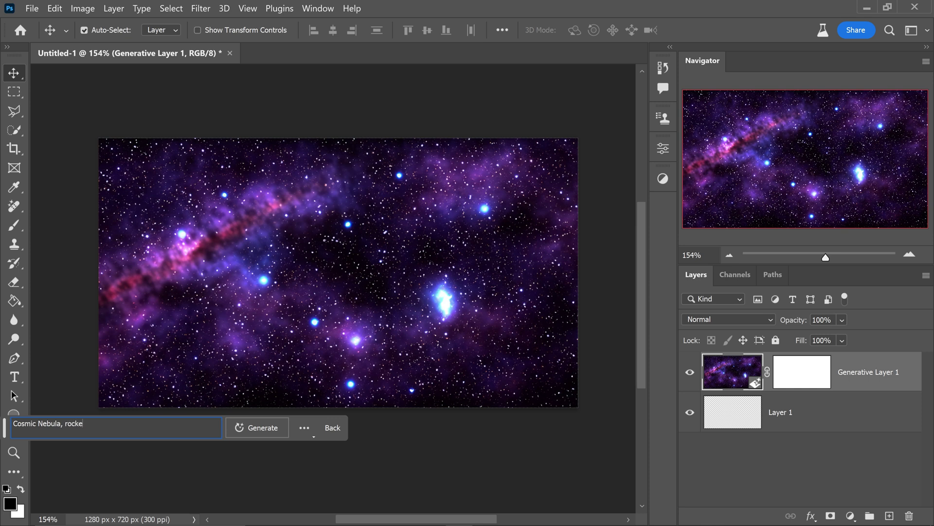
pyautogui.write('t space')
# Step: Generate 'Cosmic Nebula, rocket space' variations and step back to the first one
pyautogui.click(253, 423)
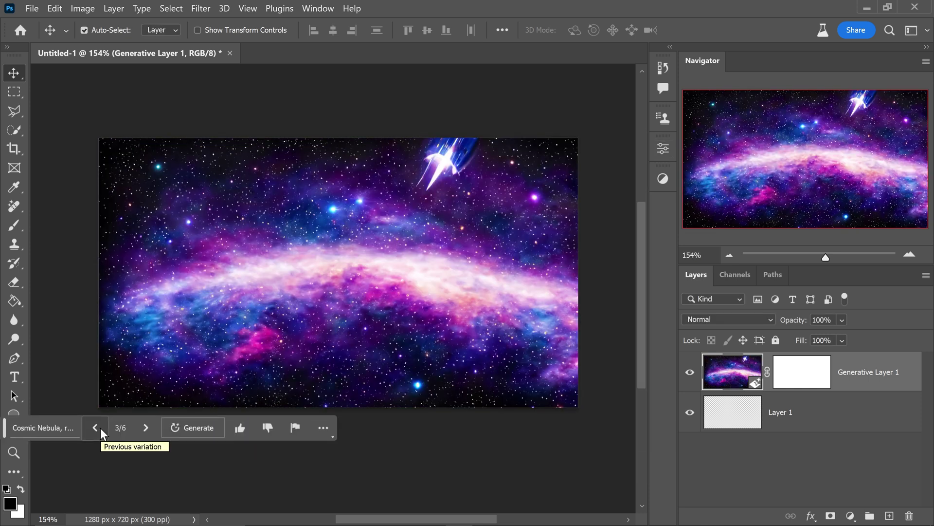
pyautogui.click(95, 427)
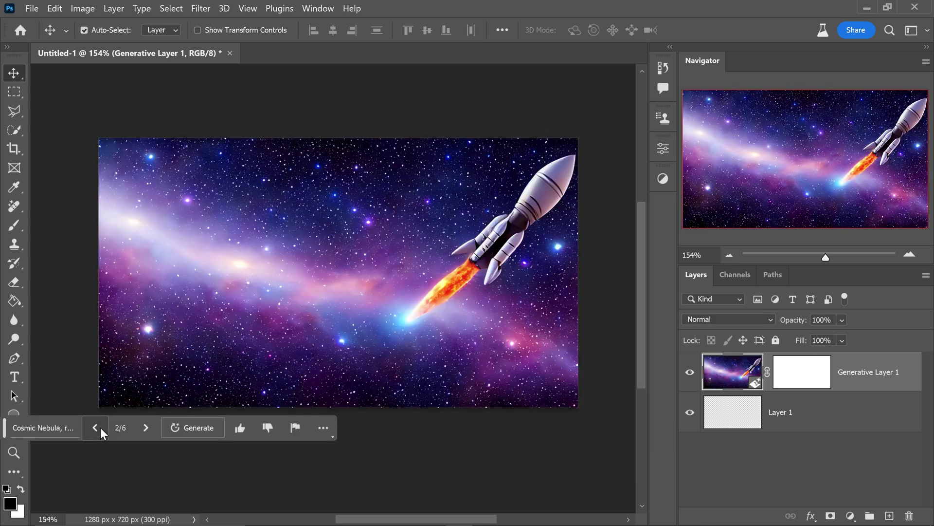
pyautogui.click(100, 427)
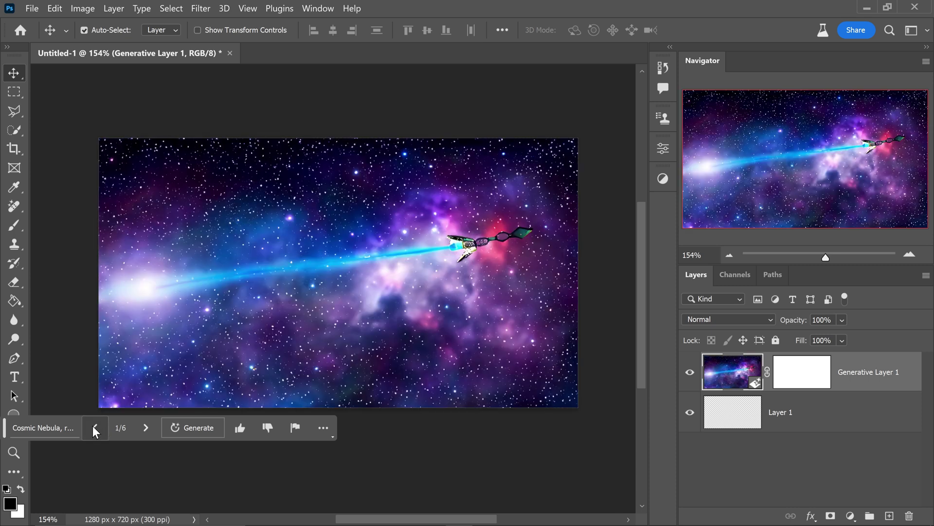
# Step: Append ', space' to the prompt, regenerate, and advance to the rocket-in-nebula variation
pyautogui.click(59, 429)
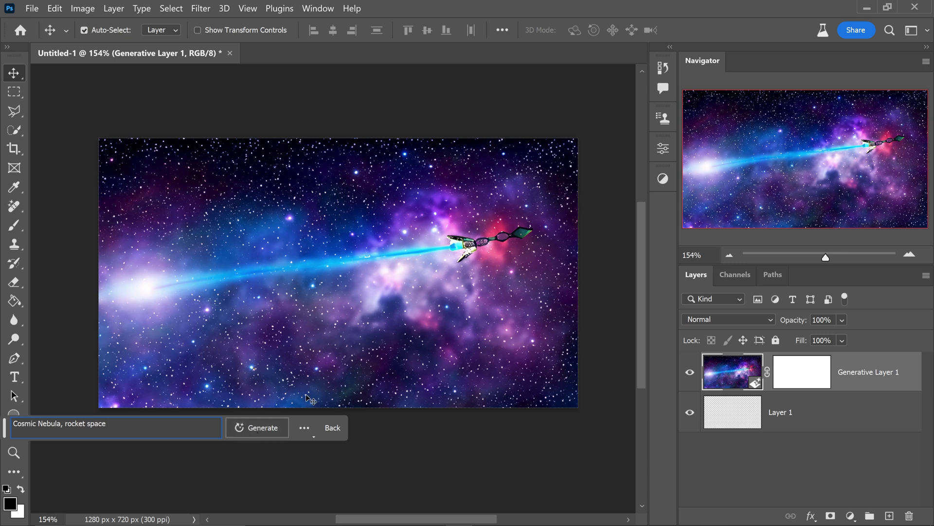
pyautogui.write(', space')
pyautogui.click(257, 427)
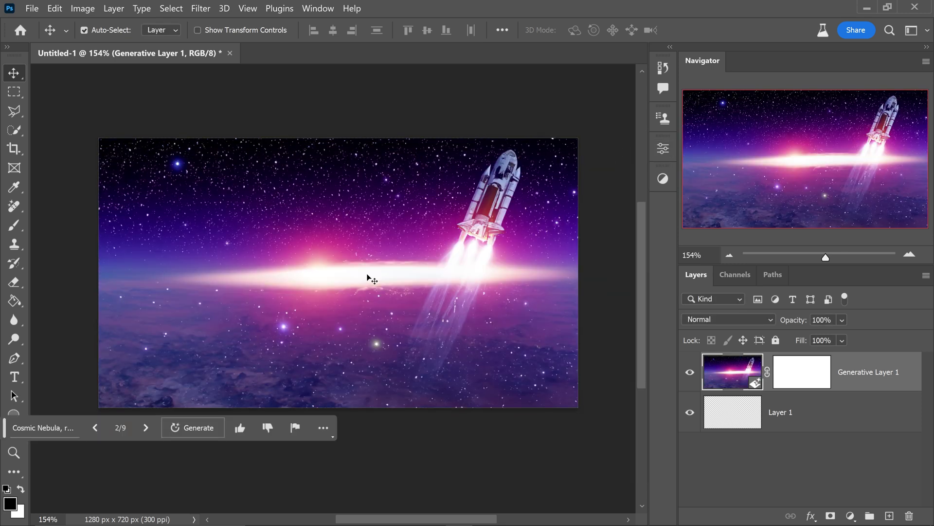
pyautogui.click(154, 430)
pyautogui.click(154, 430)
pyautogui.click(154, 431)
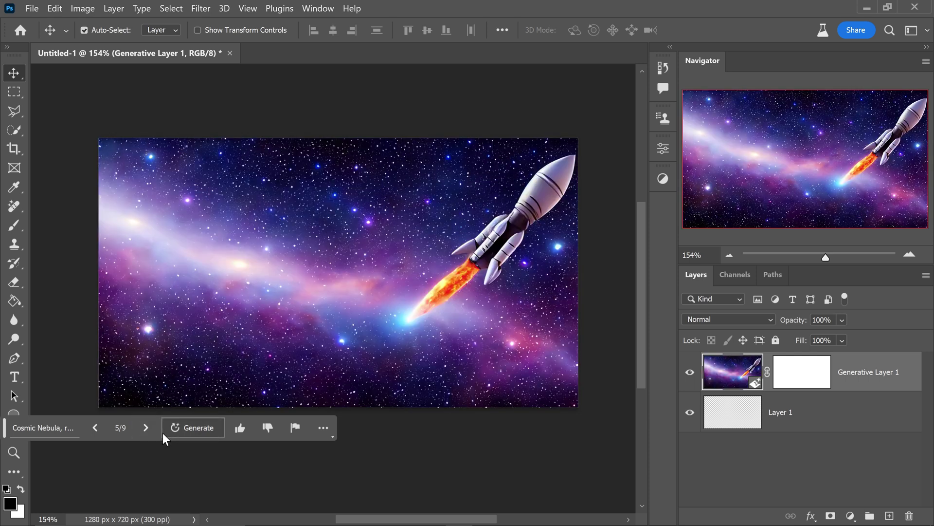